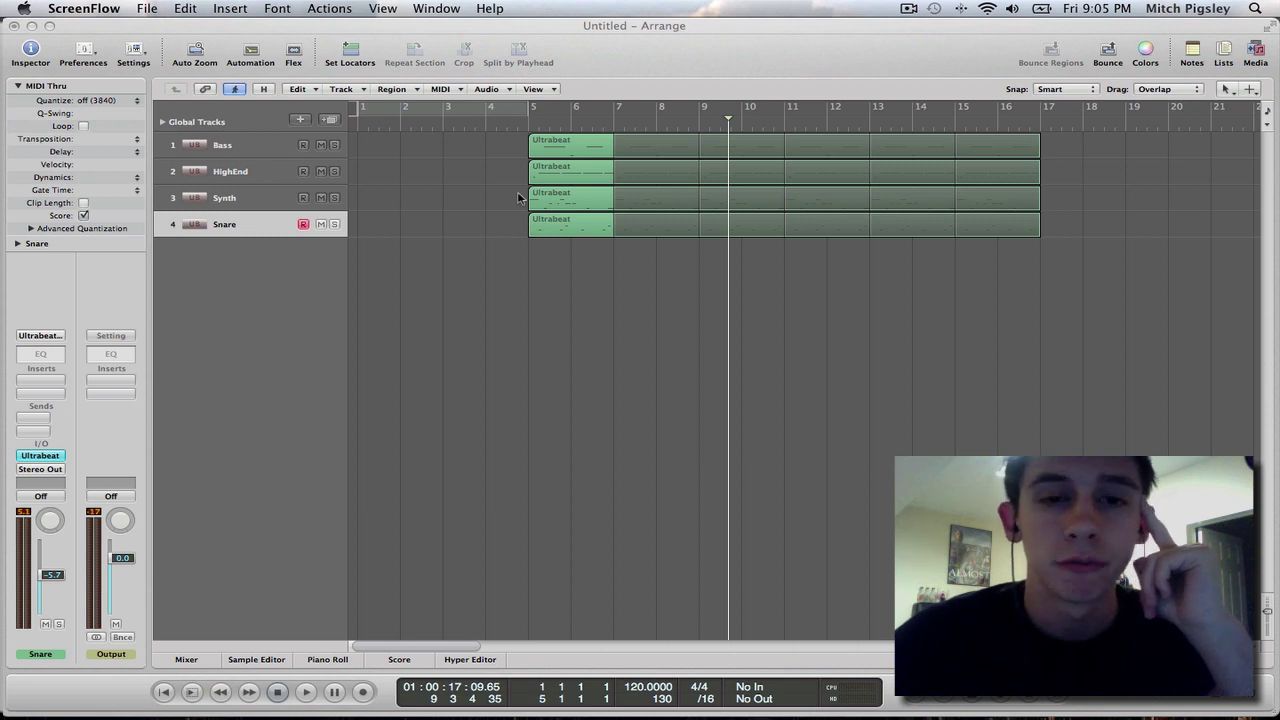
# Step: Bring the Logic Pro project forward and select all four Ultrabeat drum regions
pyautogui.moveTo(505, 165); pyautogui.dragTo(600, 200)
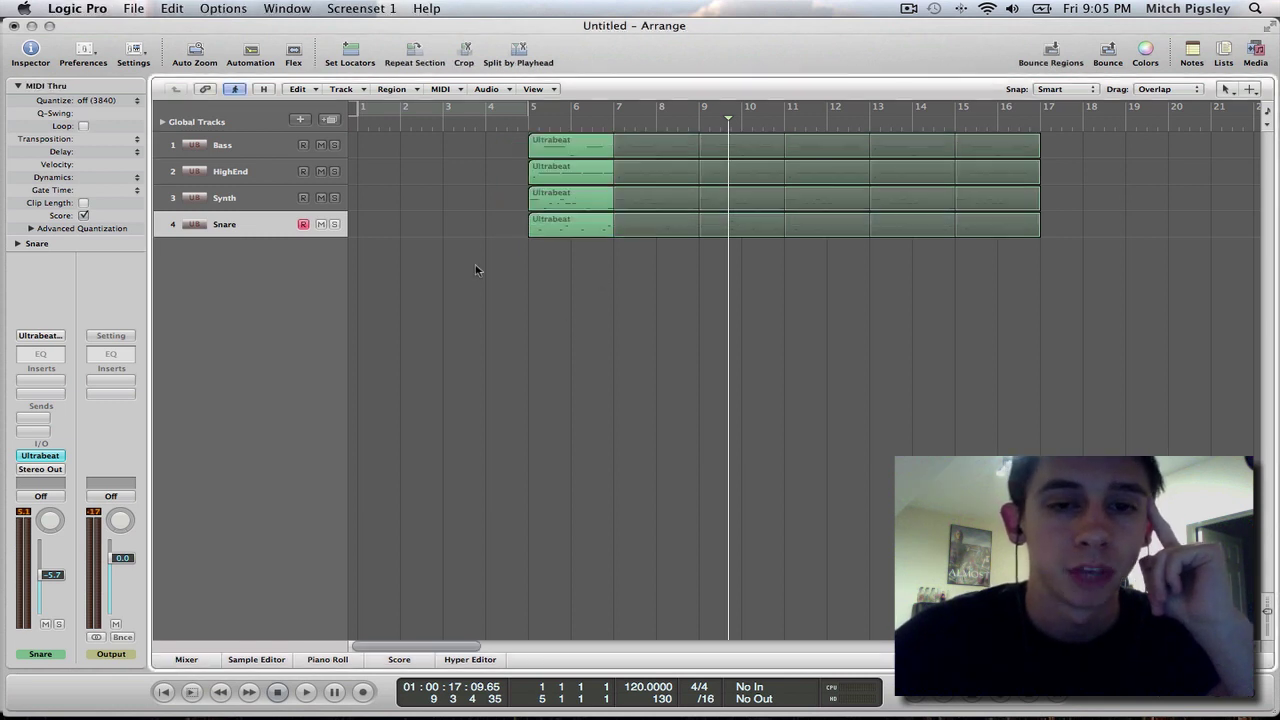
pyautogui.moveTo(487, 134); pyautogui.dragTo(614, 249)
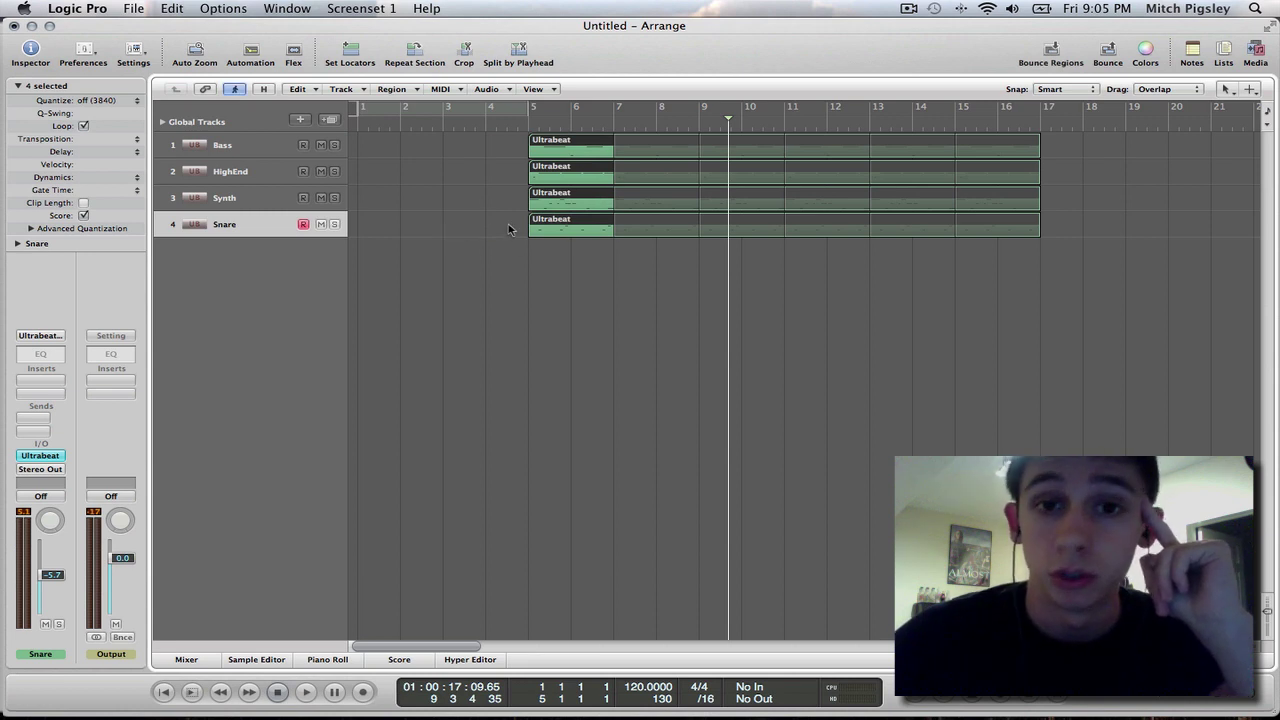
# Step: Play the drum loop briefly from just before bar 5, then stop
pyautogui.click(522, 124)
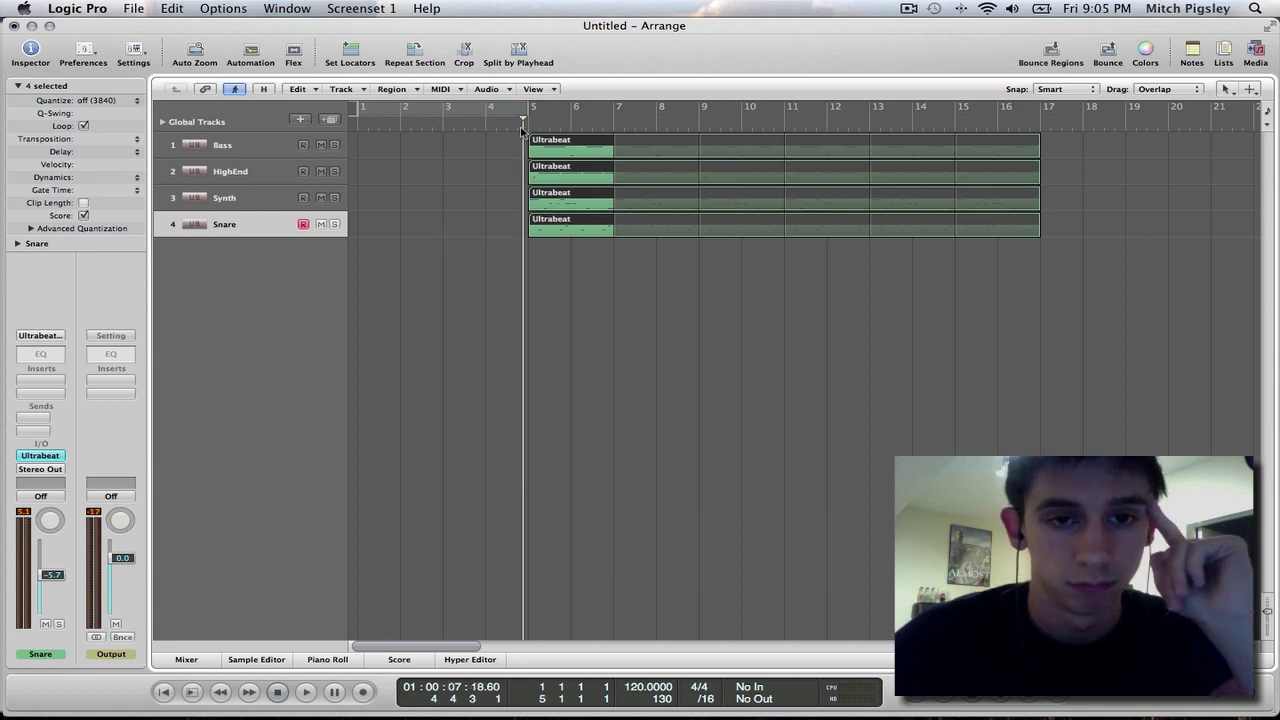
pyautogui.press('space')
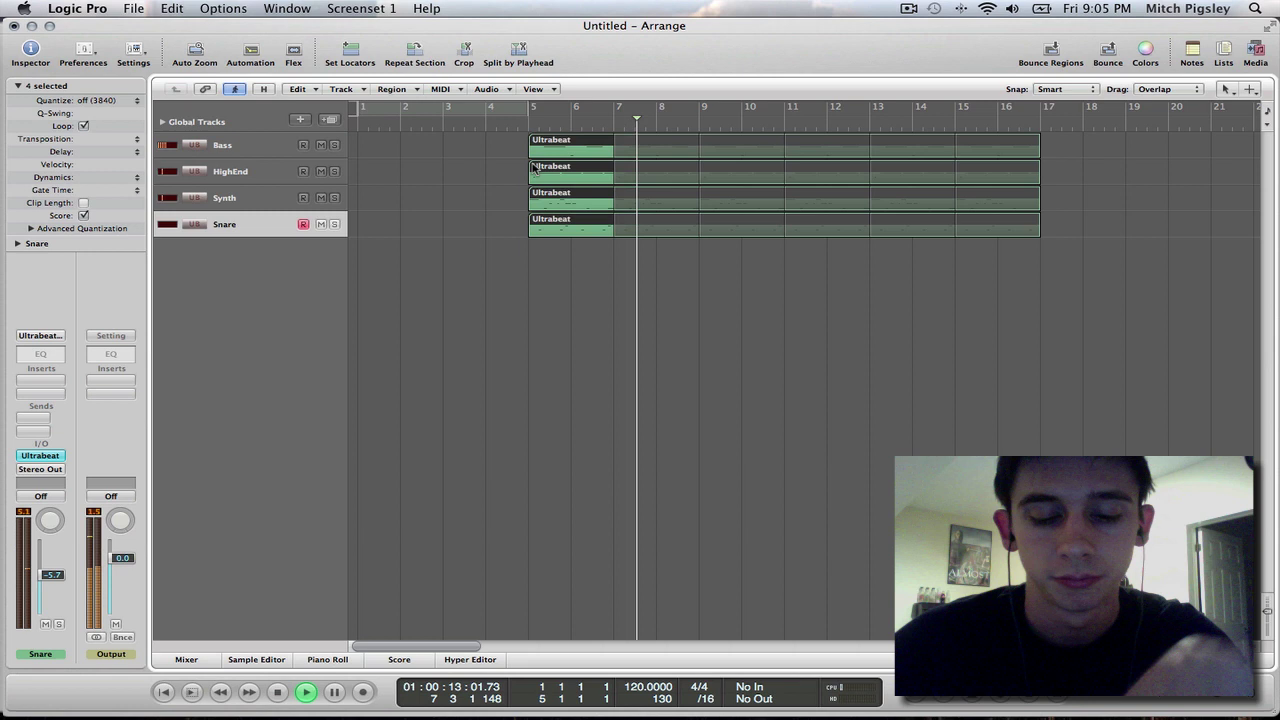
pyautogui.press('space')
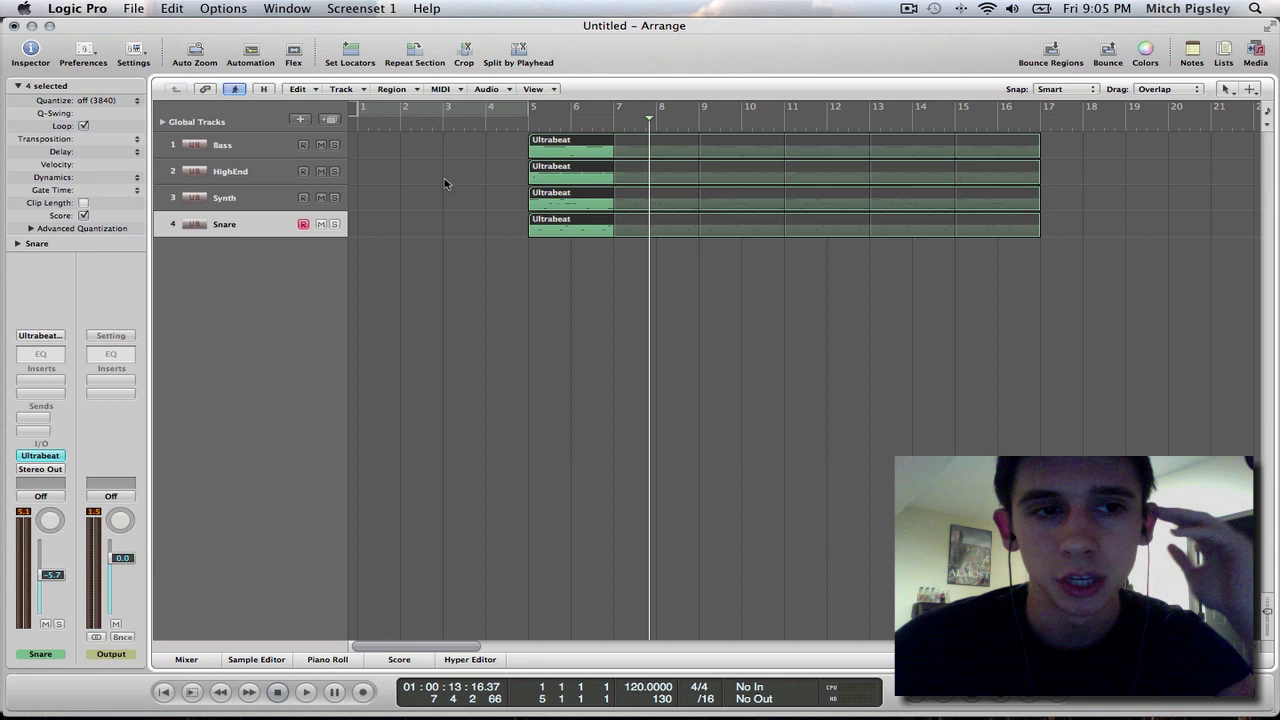
# Step: Select the Bass, HighEnd, Synth and Snare tracks in turn, then deselect all regions
pyautogui.click(279, 155)
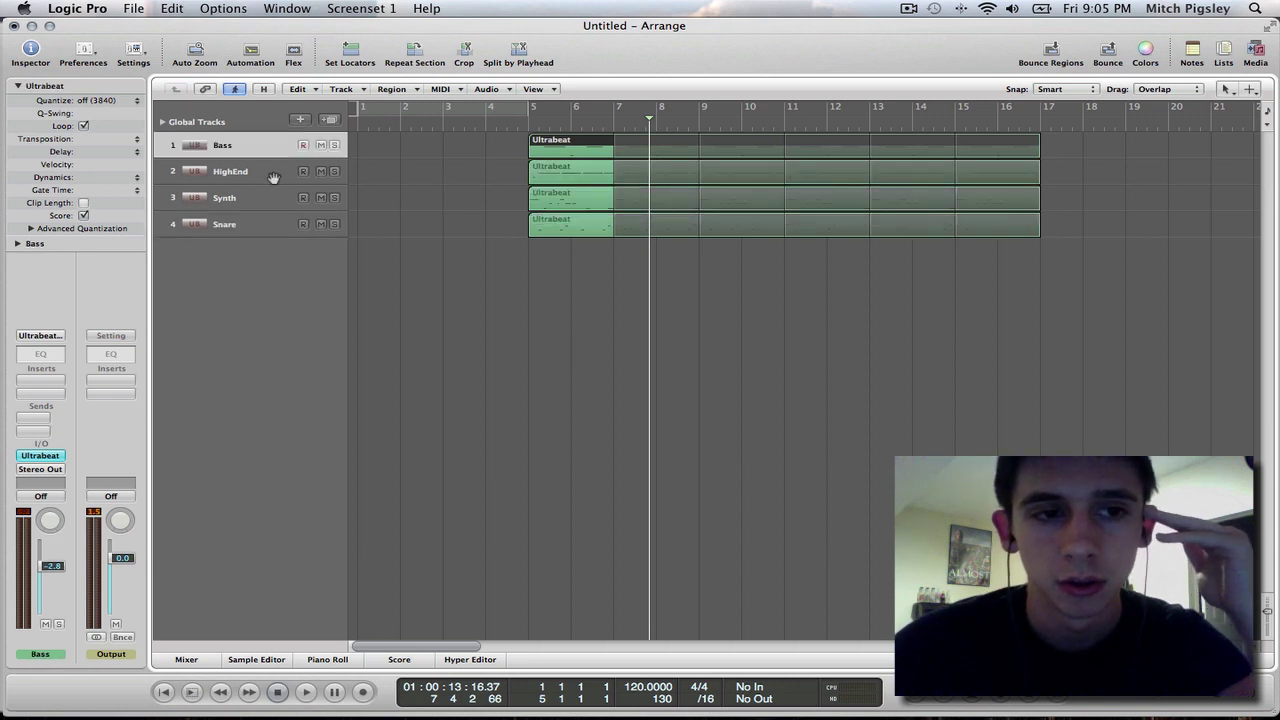
pyautogui.click(255, 178)
pyautogui.click(257, 203)
pyautogui.click(244, 146)
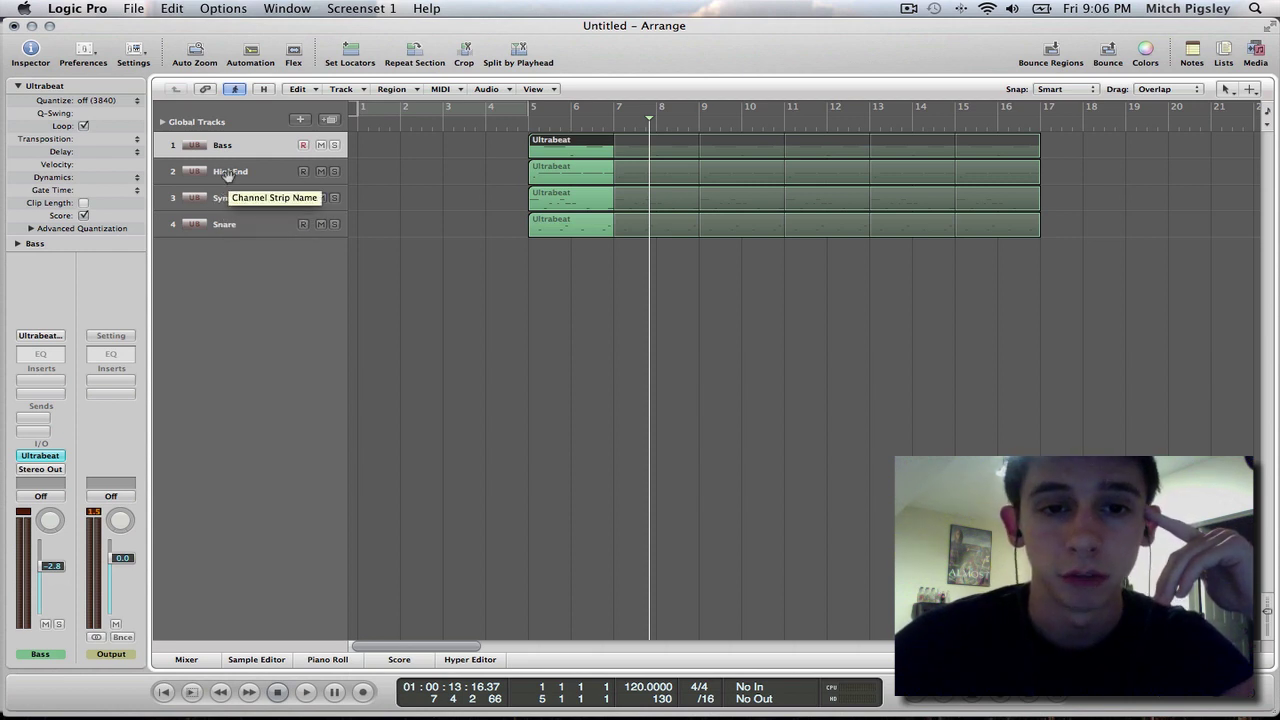
pyautogui.moveTo(495, 128); pyautogui.dragTo(714, 243)
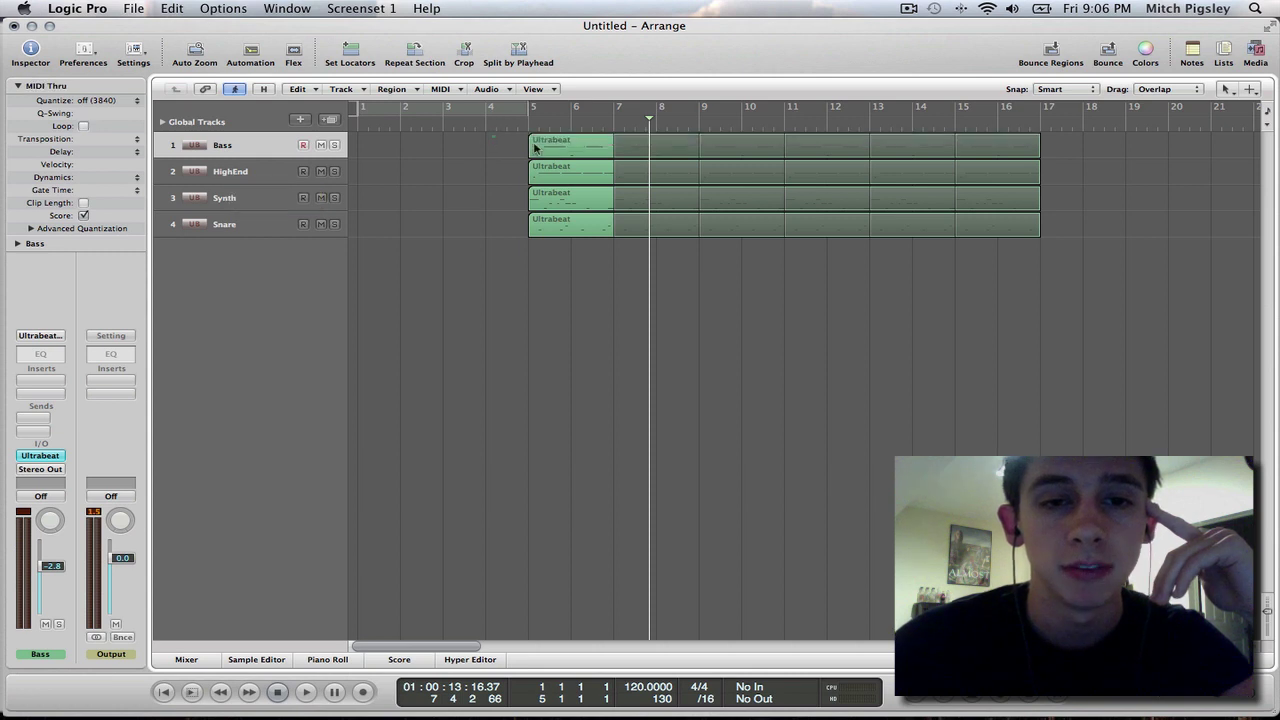
pyautogui.click(710, 248)
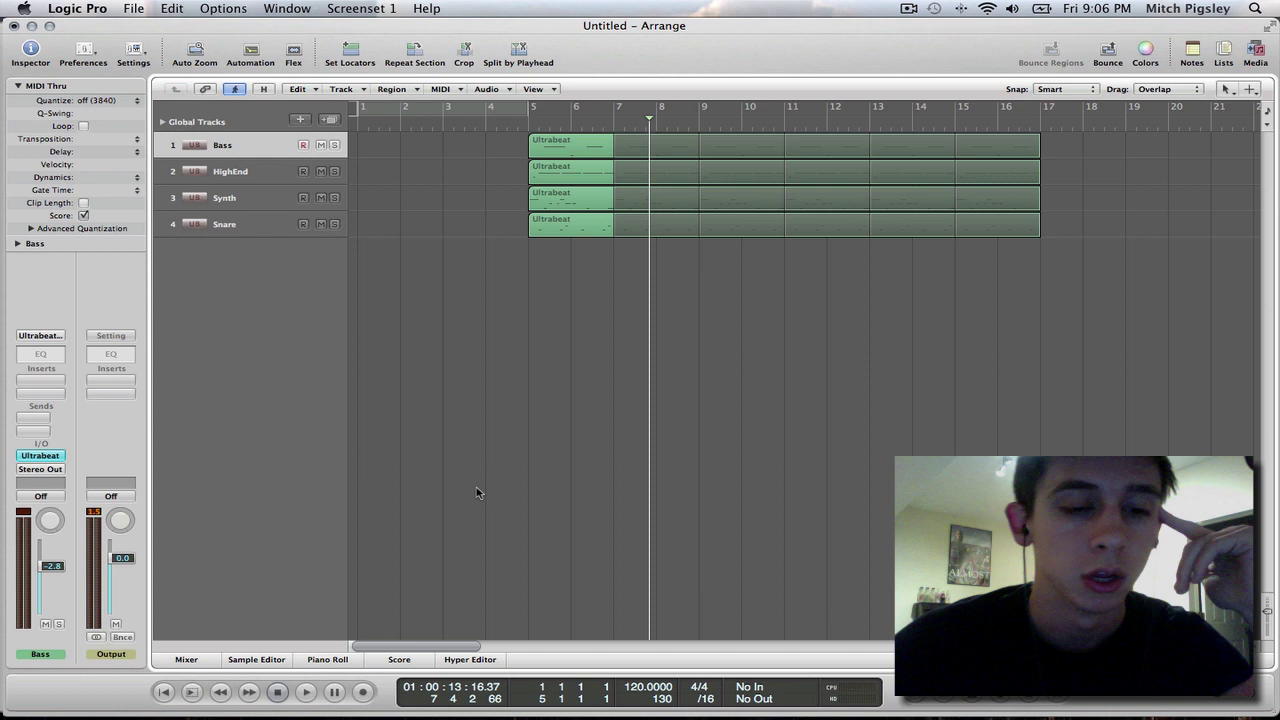
# Step: Show the mixer and route the Bass and HighEnd channel outputs to Bus 1
pyautogui.click(188, 660)
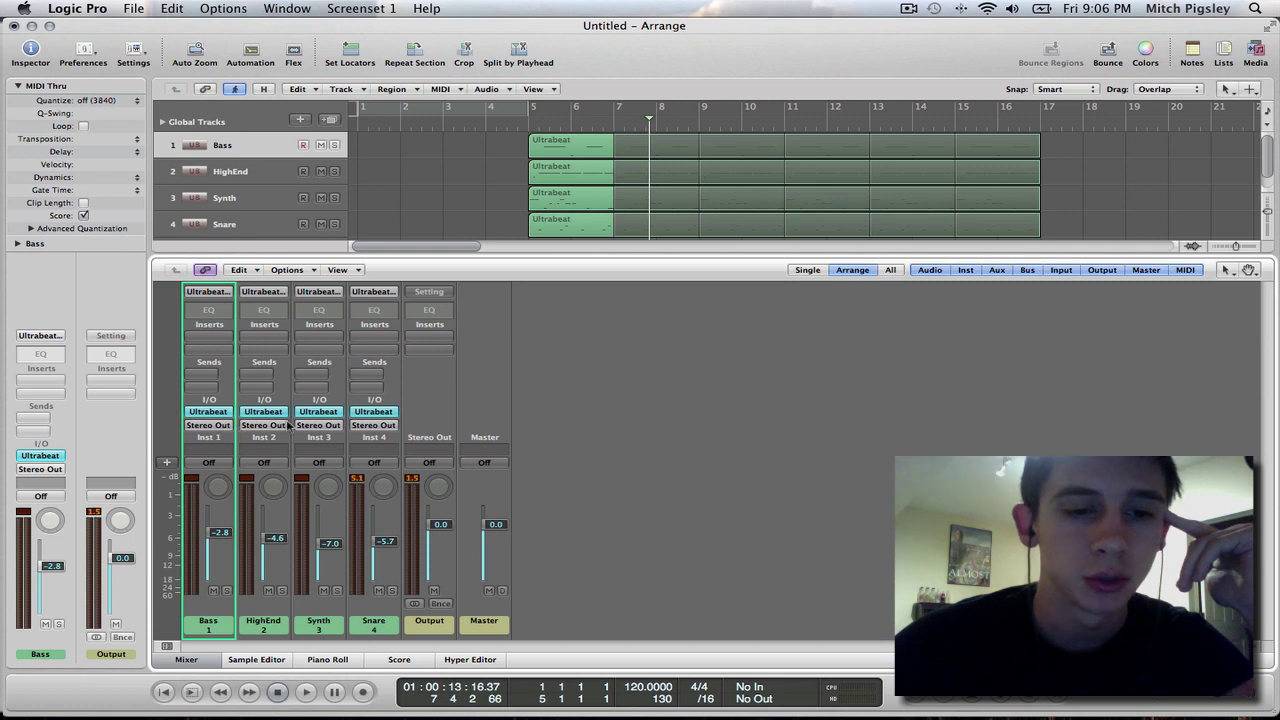
pyautogui.click(222, 426)
pyautogui.moveTo(208, 476)
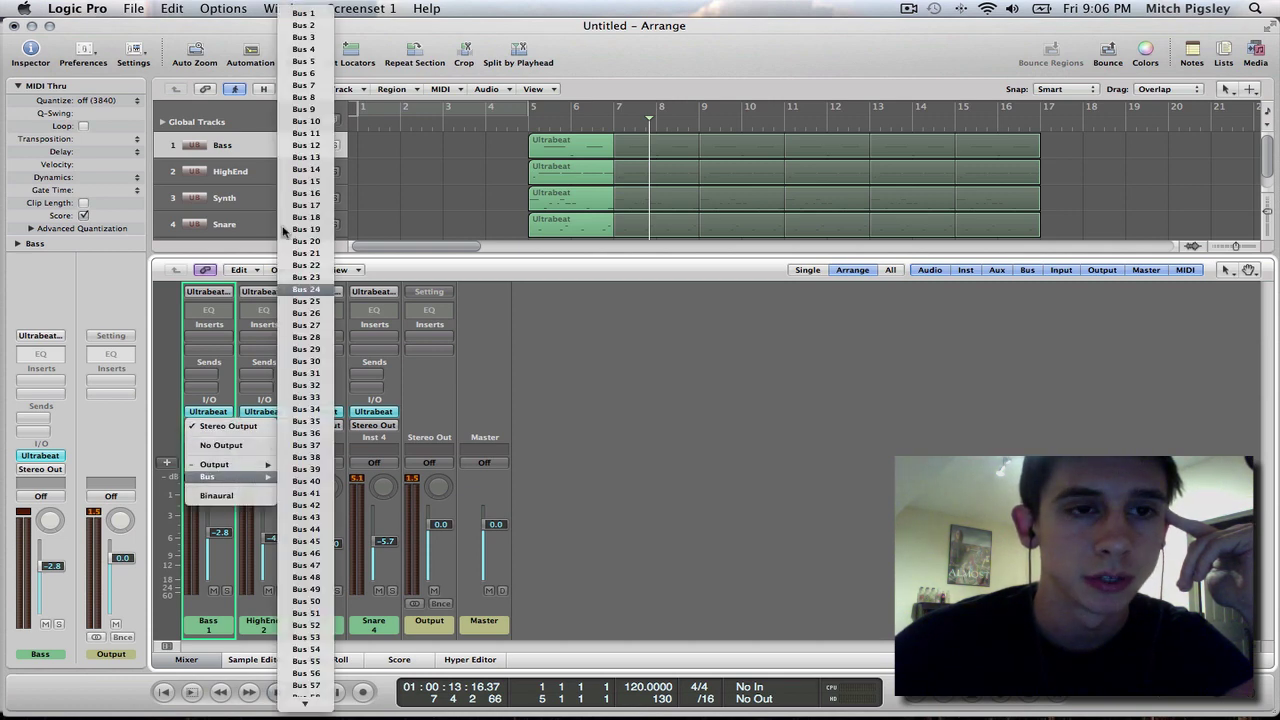
pyautogui.click(300, 14)
pyautogui.click(272, 426)
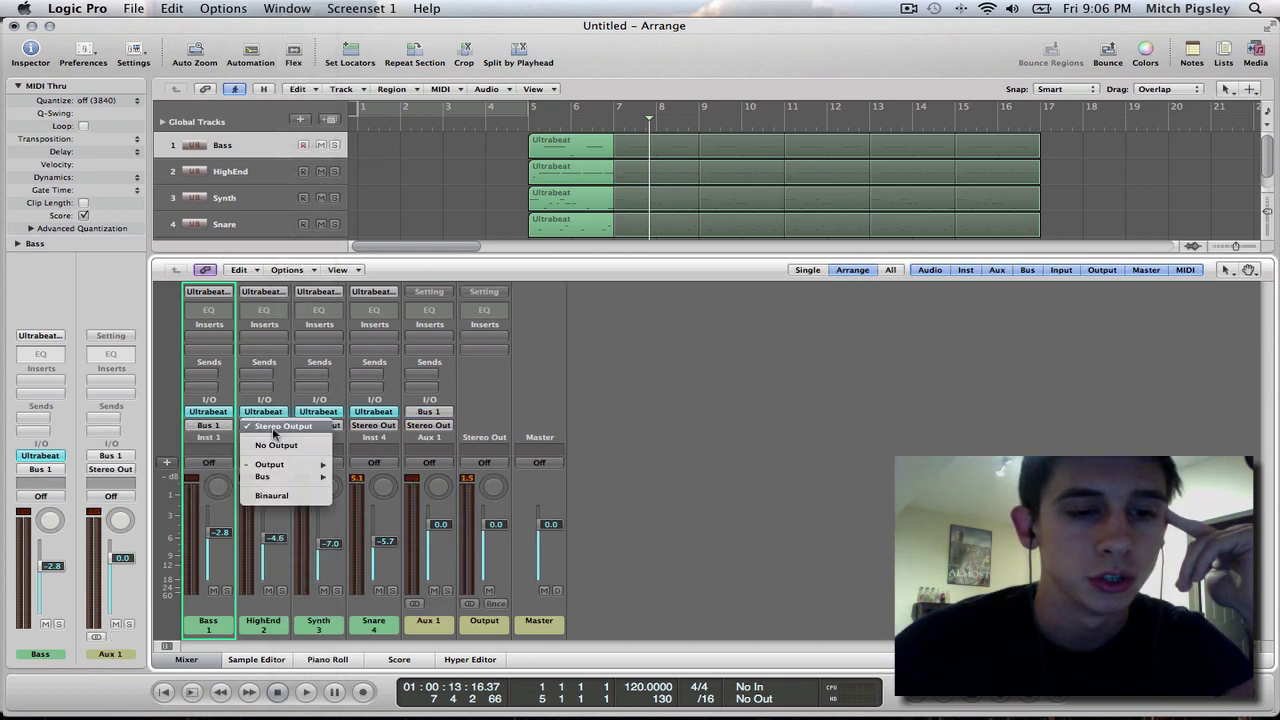
pyautogui.click(385, 14)
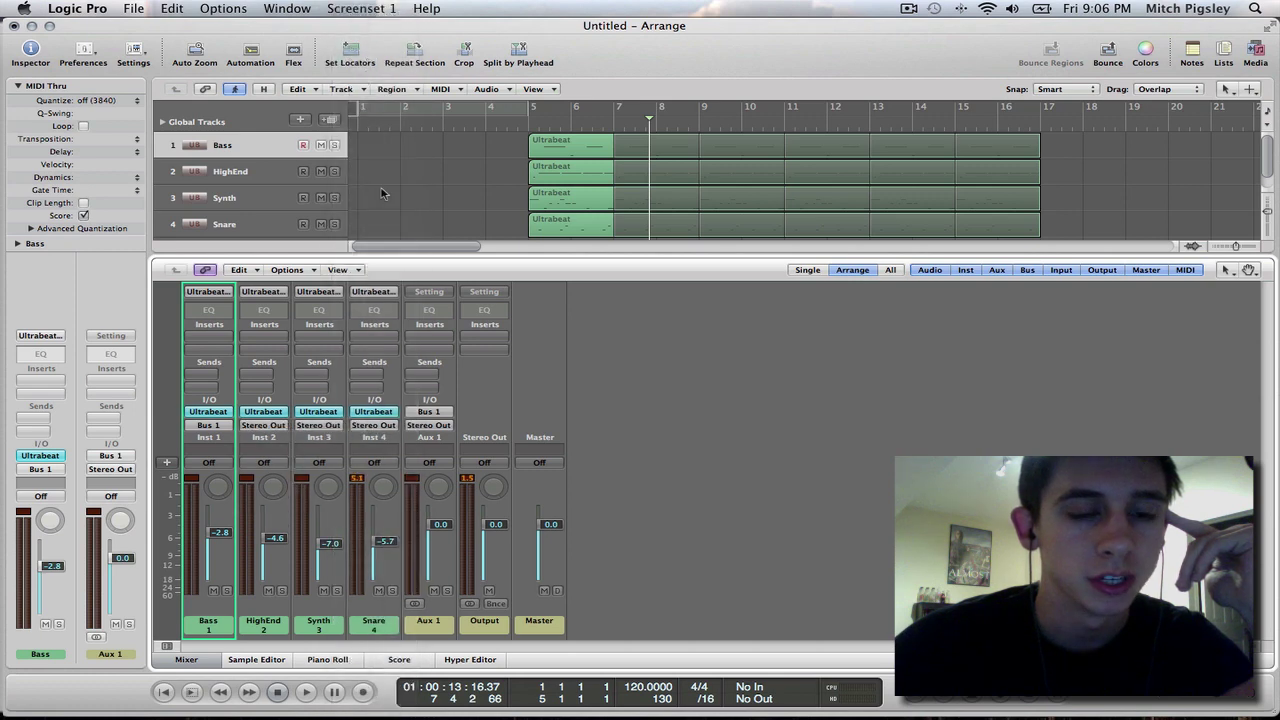
# Step: Route the Synth and Snare channel outputs to Bus 1 as well
pyautogui.click(319, 427)
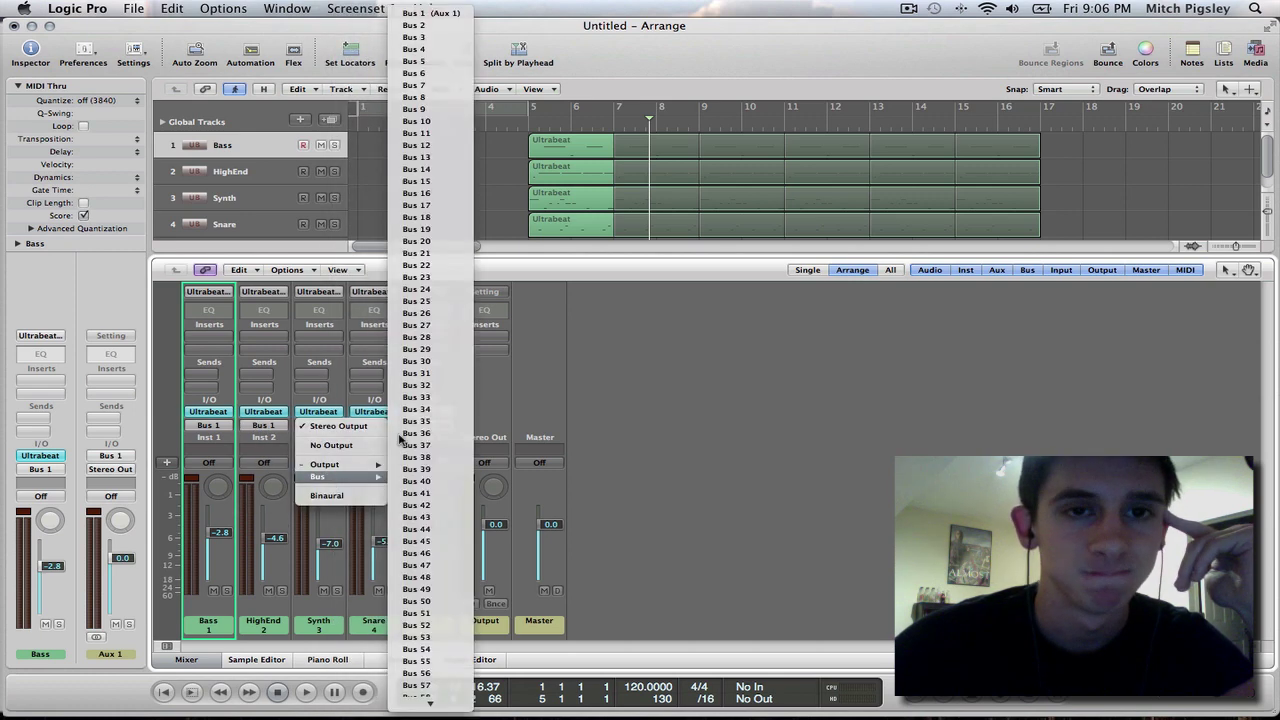
pyautogui.click(515, 295)
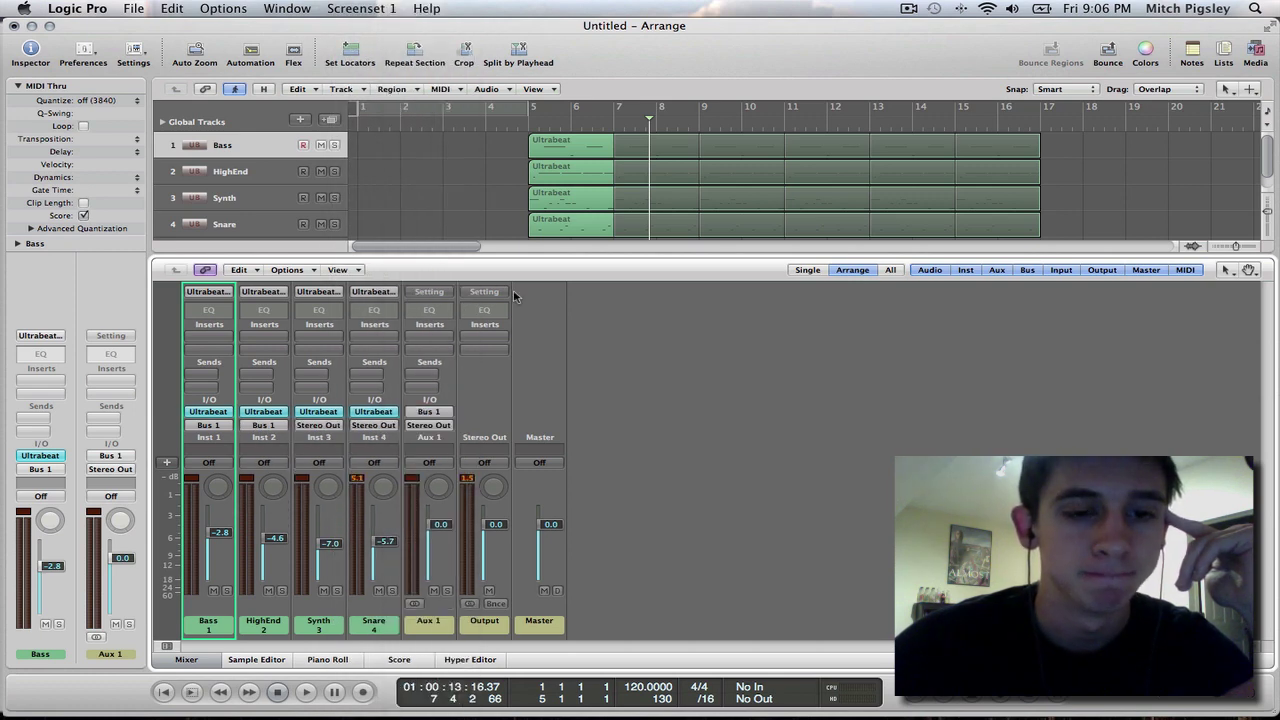
pyautogui.click(383, 428)
pyautogui.click(500, 14)
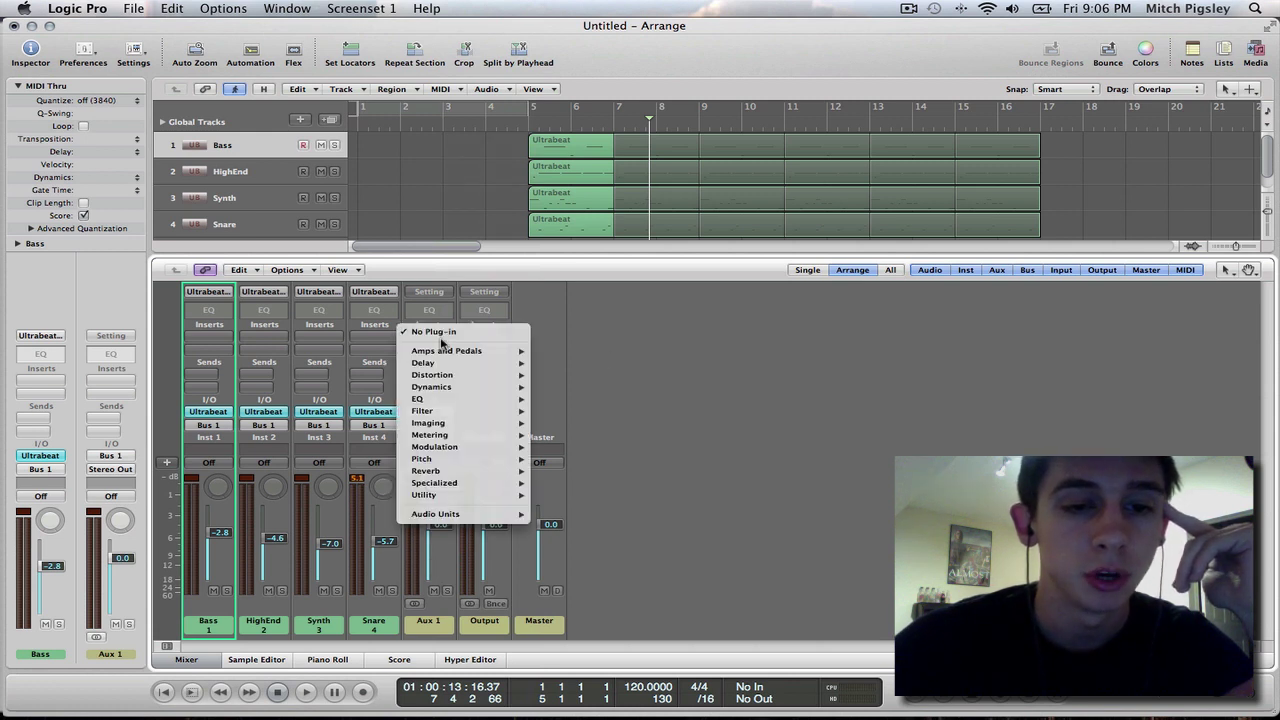
# Step: Insert an EQ > Single Band > High Pass Filter on Aux 1 and move its window over the mixer
pyautogui.click(433, 337)
pyautogui.moveTo(418, 399)
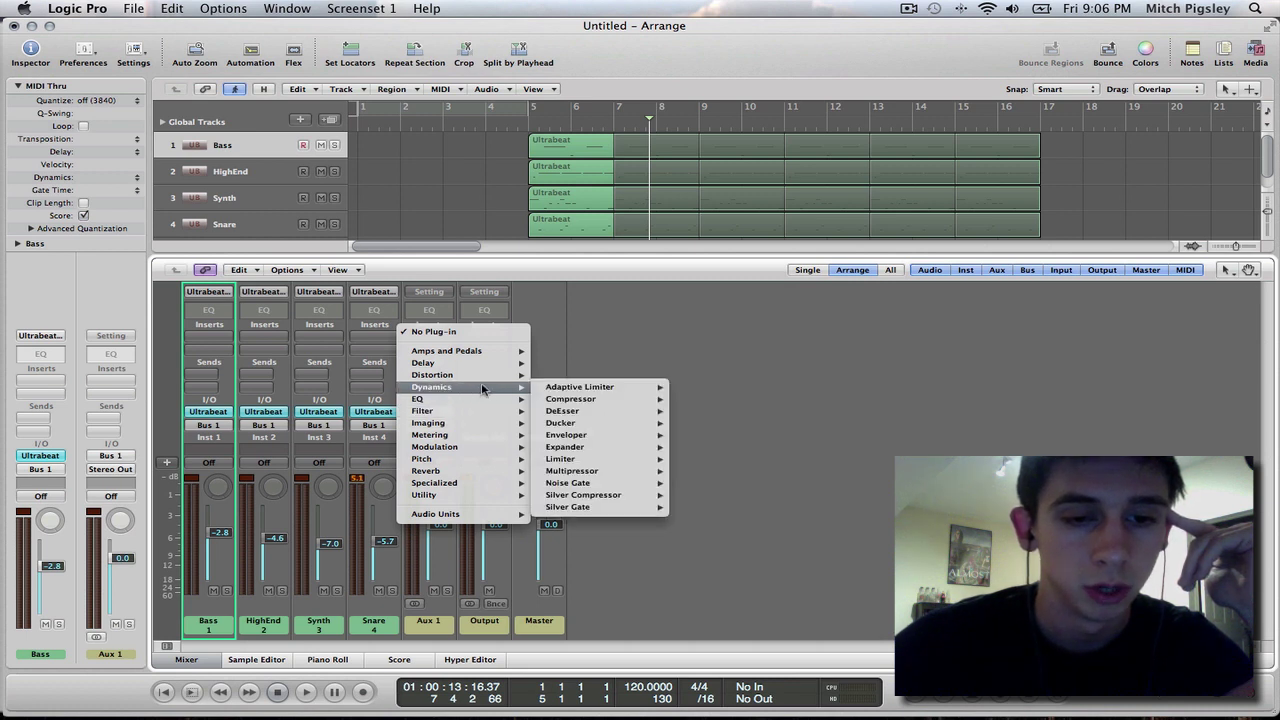
pyautogui.moveTo(569, 459)
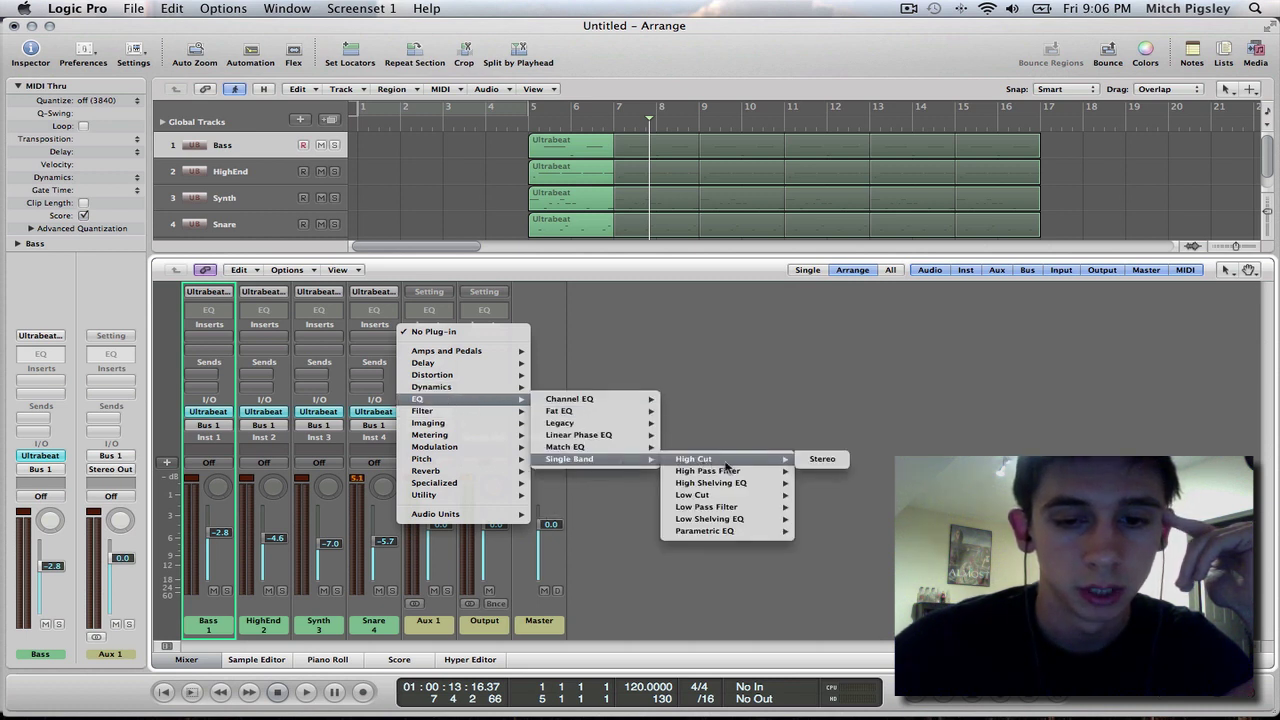
pyautogui.moveTo(707, 471)
pyautogui.click(820, 472)
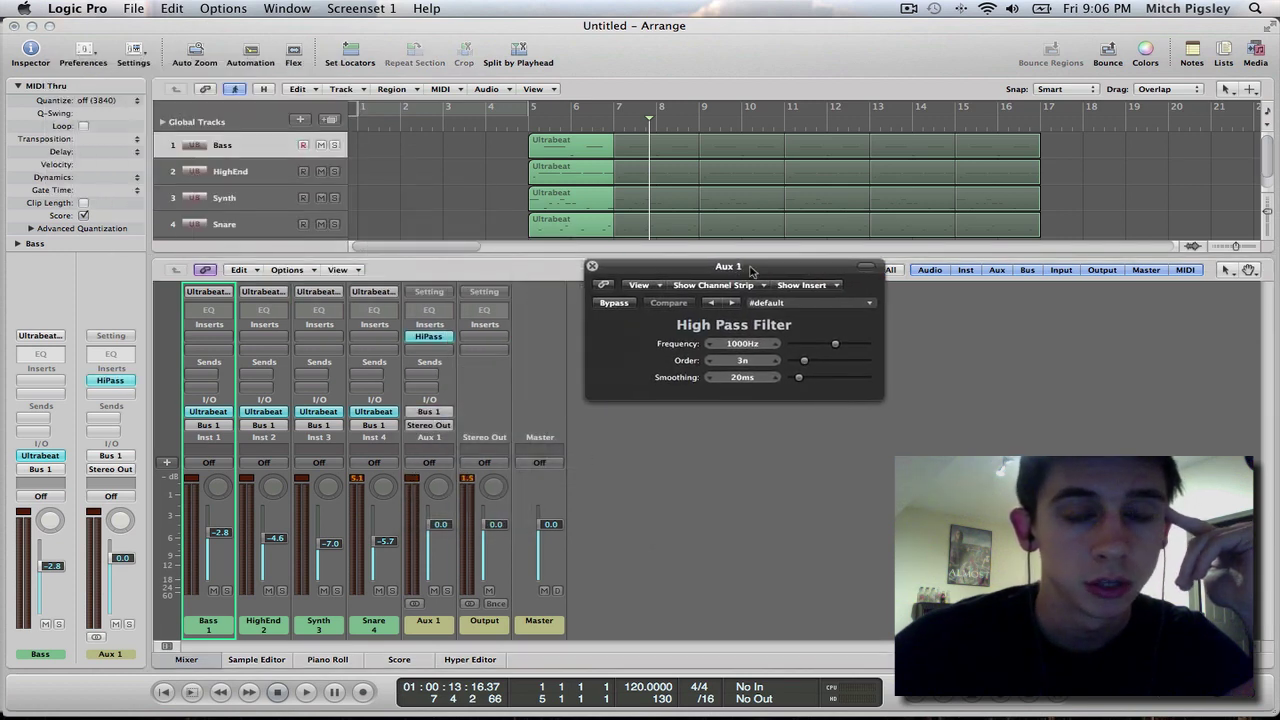
pyautogui.moveTo(211, 69); pyautogui.dragTo(811, 311)
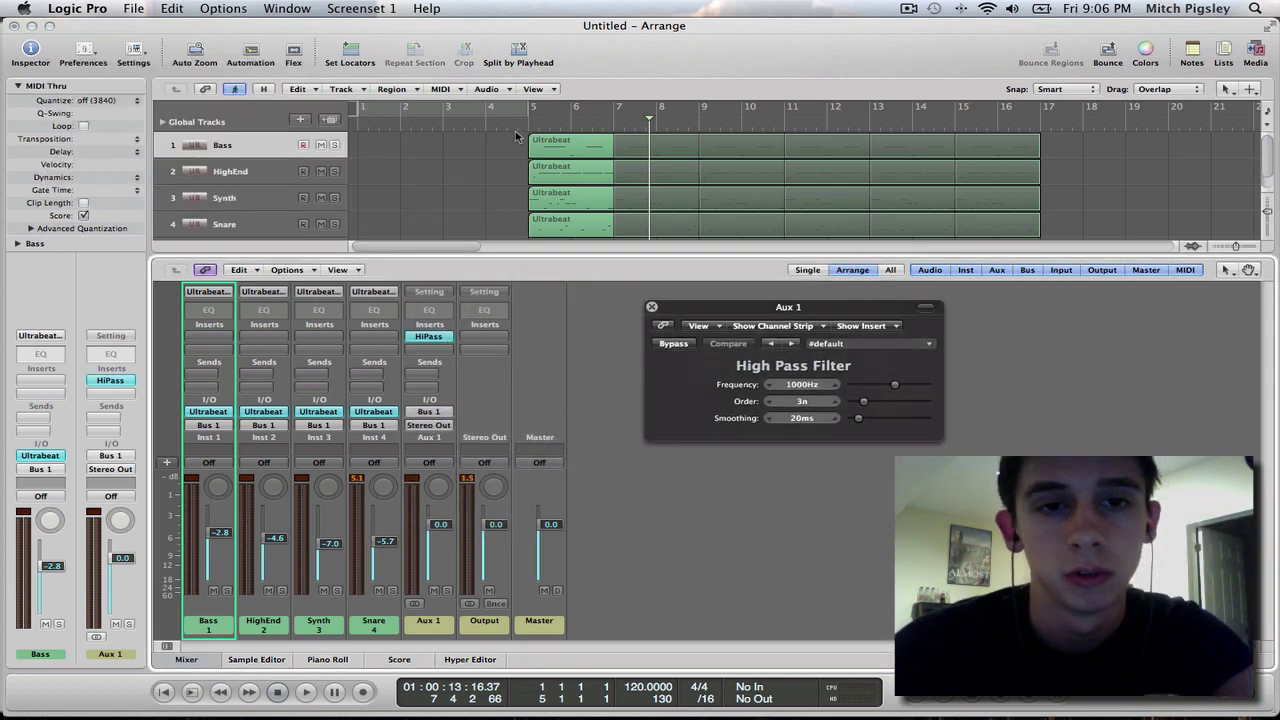
# Step: Play from bar 5 while adjusting the filter frequency, then close the plug-in window
pyautogui.click(528, 119)
pyautogui.press('space')
pyautogui.moveTo(897, 383)
pyautogui.mouseDown()
pyautogui.moveTo(913, 388)
pyautogui.moveTo(850, 388)
pyautogui.mouseUp()
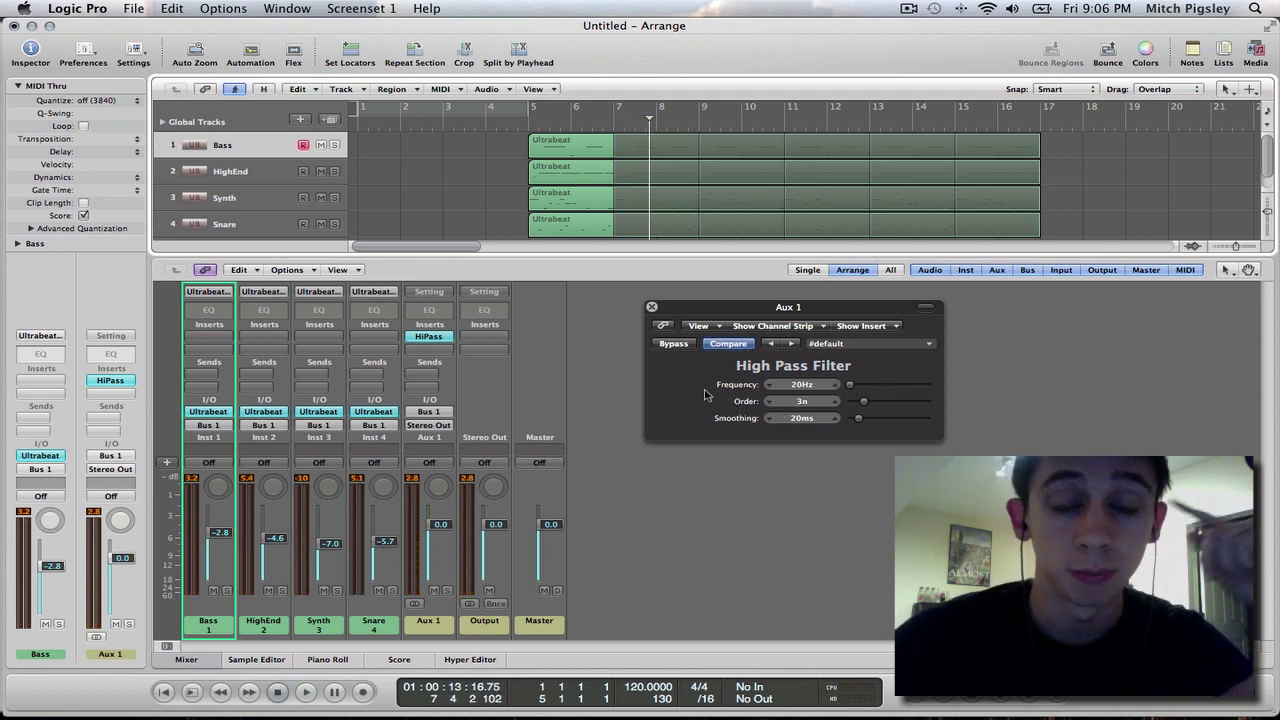
pyautogui.click(652, 308)
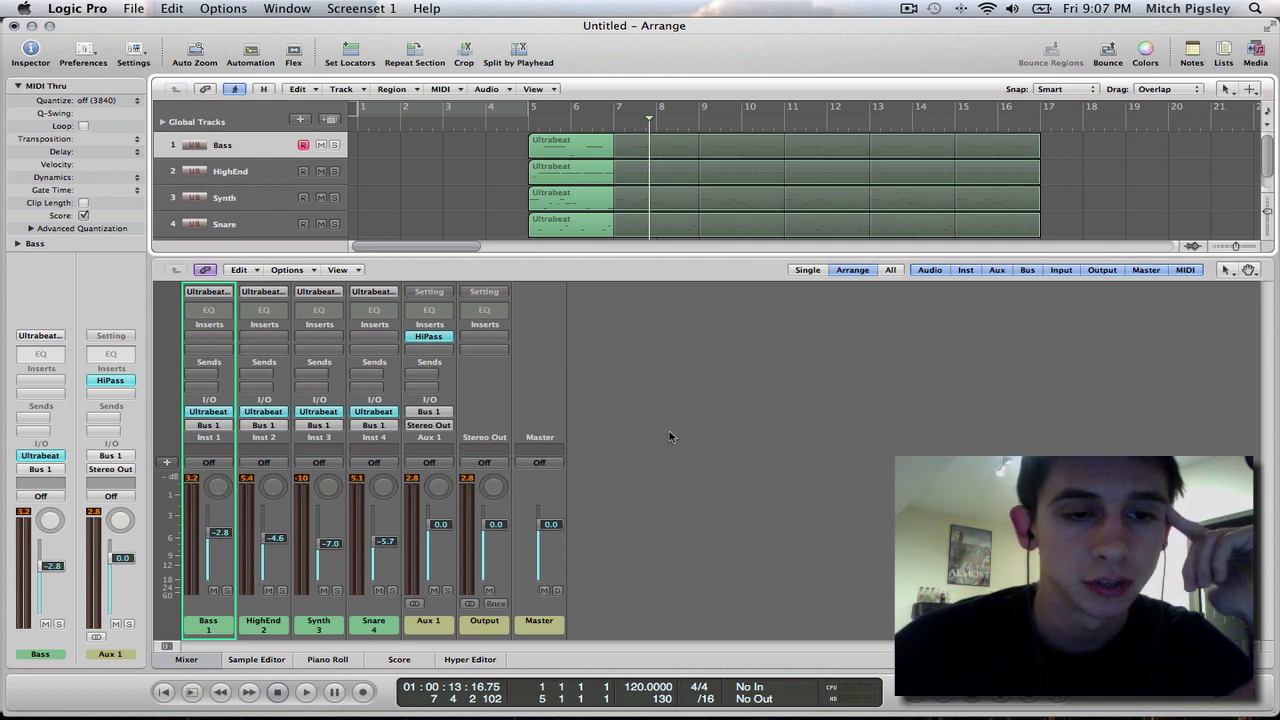
# Step: Create an arrange track for the Aux 1 strip, hide the mixer, and deselect the regions
pyautogui.click(440, 626)
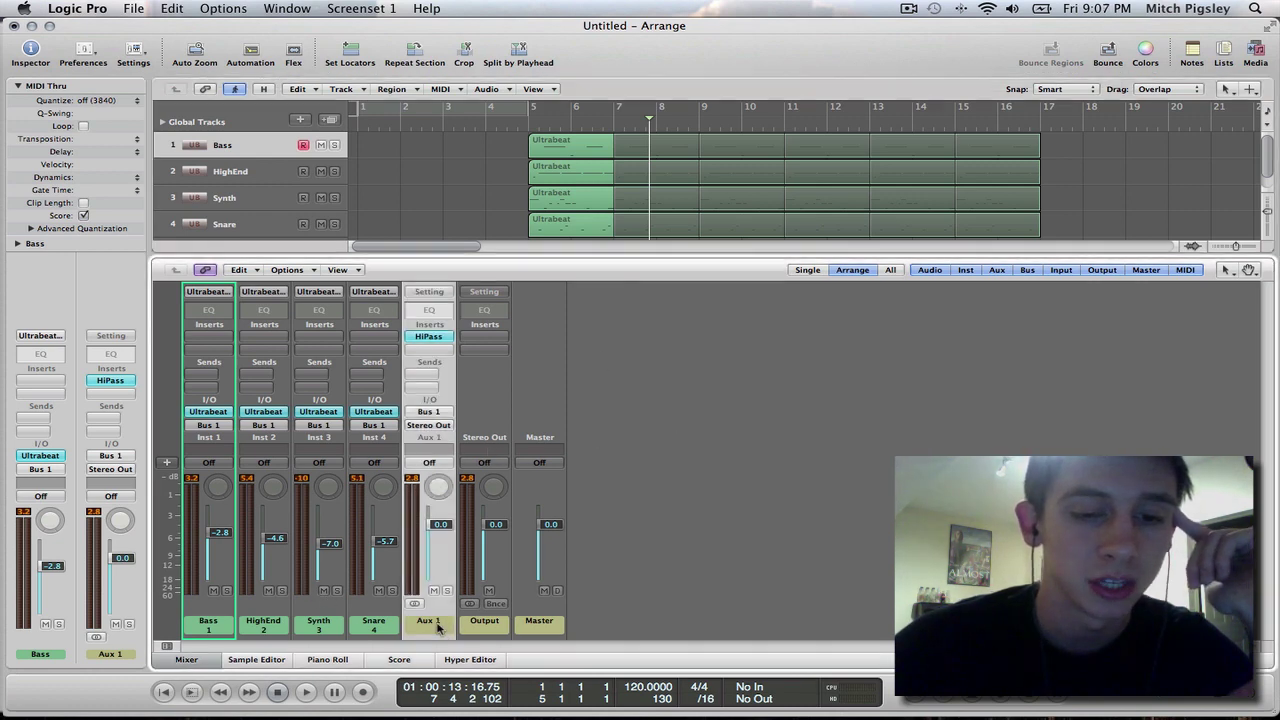
pyautogui.click(287, 270)
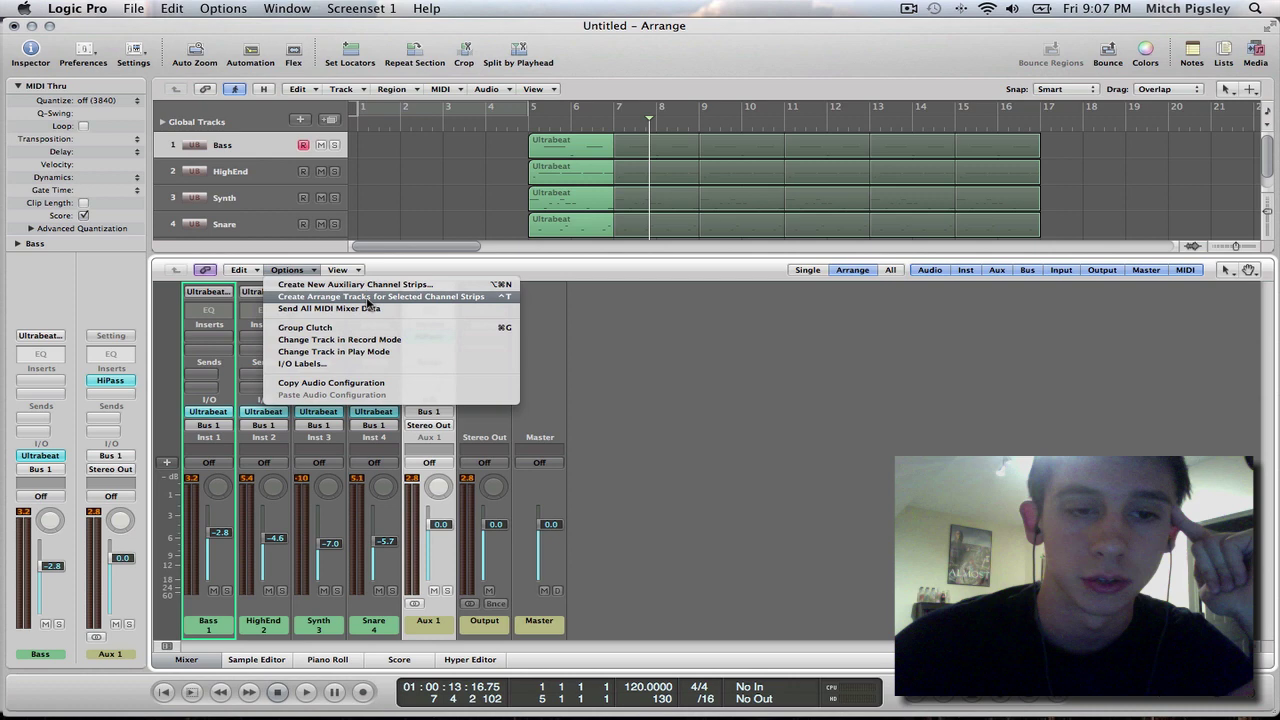
pyautogui.click(369, 300)
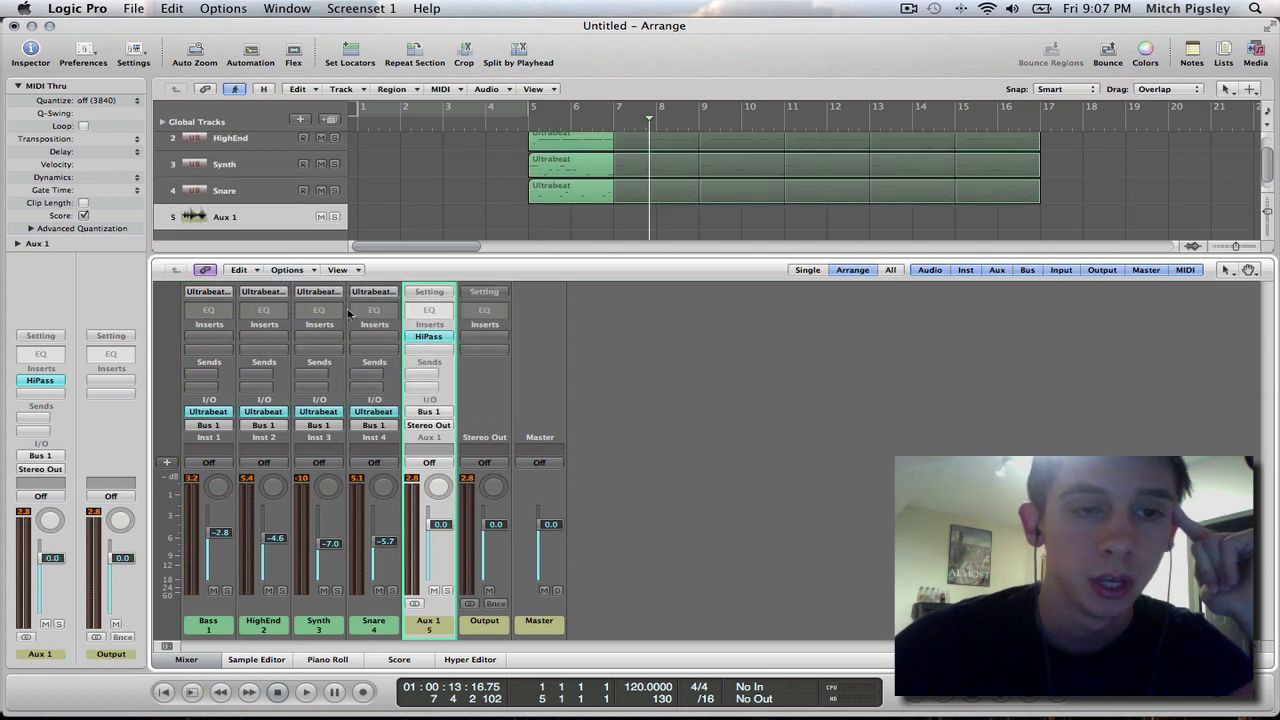
pyautogui.click(186, 659)
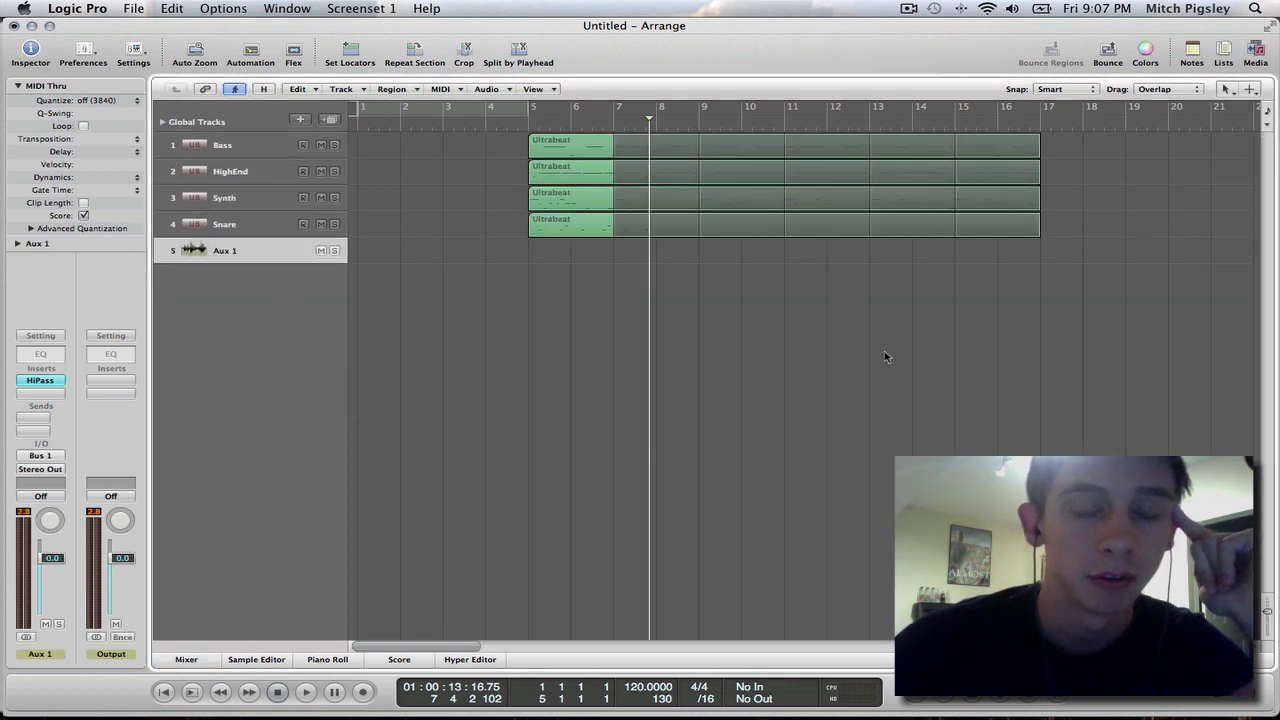
pyautogui.moveTo(934, 345); pyautogui.dragTo(690, 252)
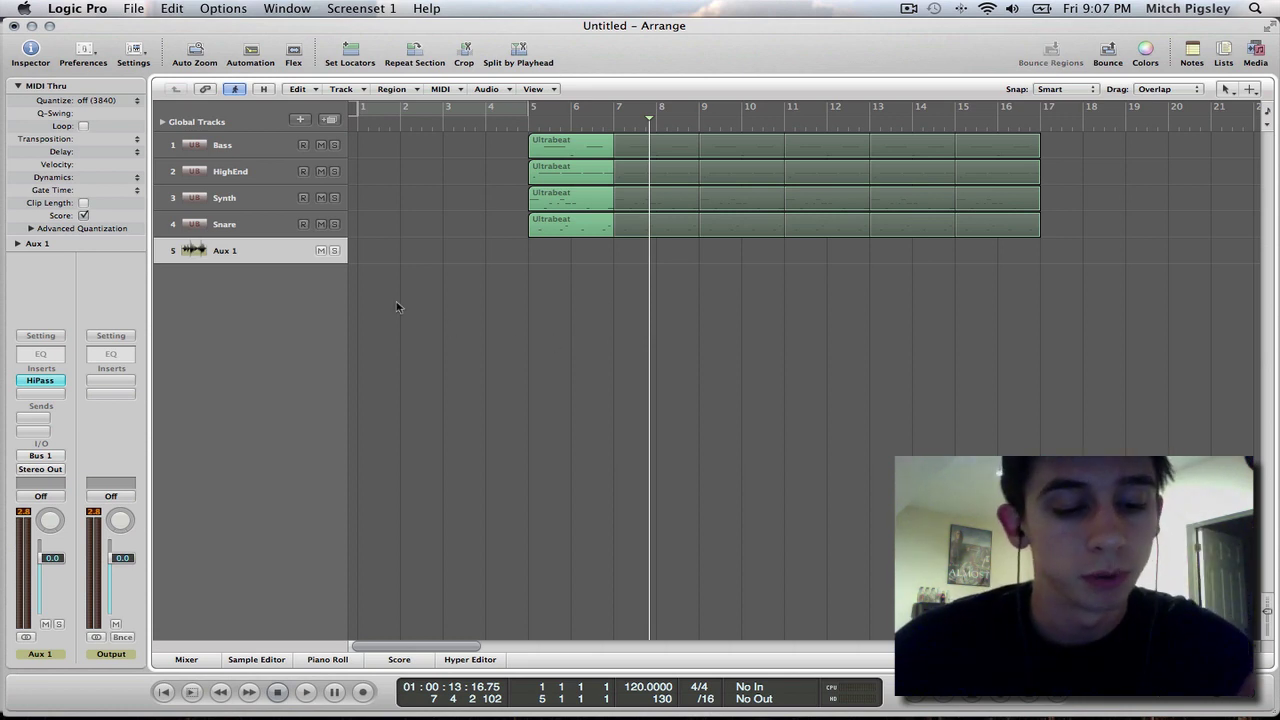
# Step: Show automation with Aux 1's lane set to HiPass Frequency, starting at 20000 Hz
pyautogui.press('a')
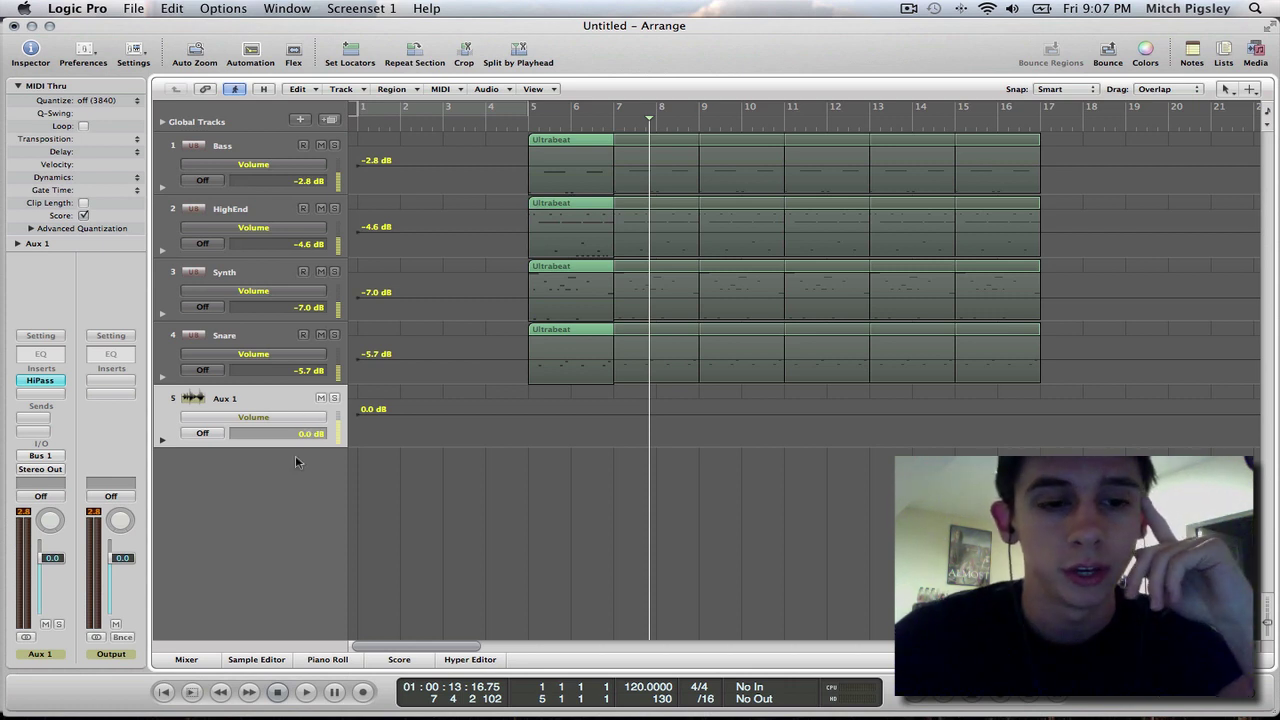
pyautogui.click(270, 417)
pyautogui.click(370, 386)
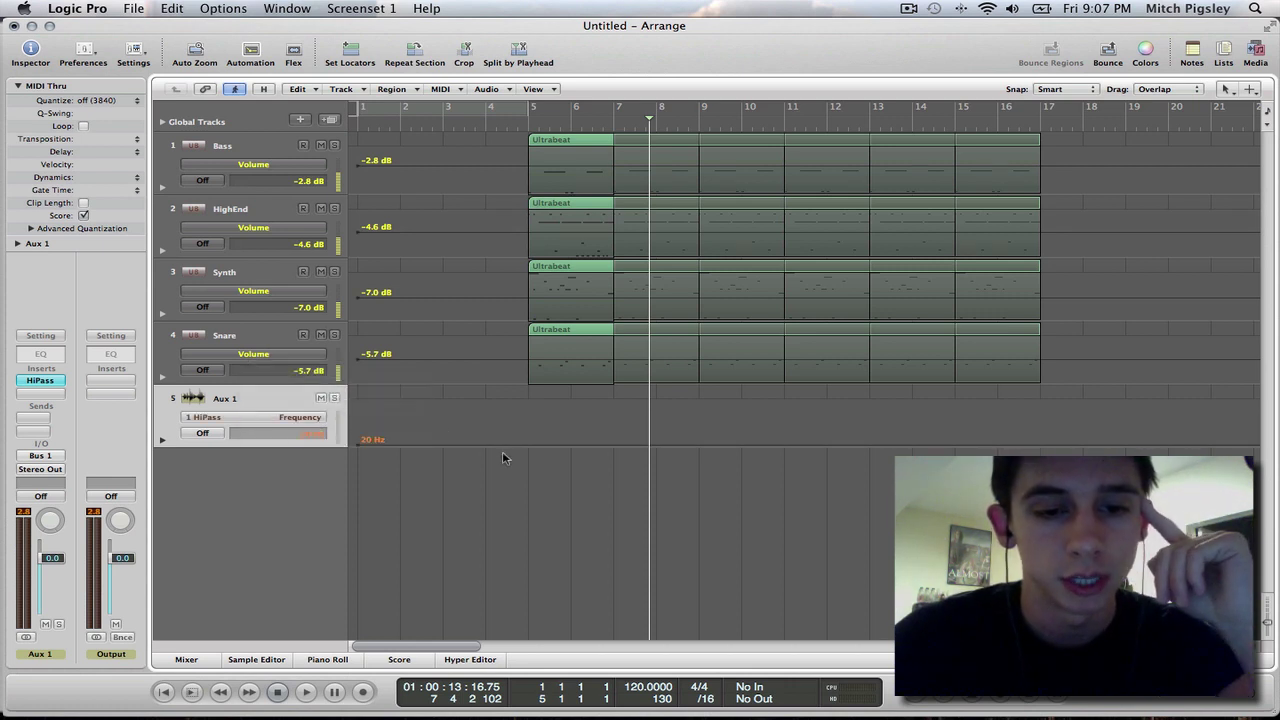
pyautogui.click(358, 447)
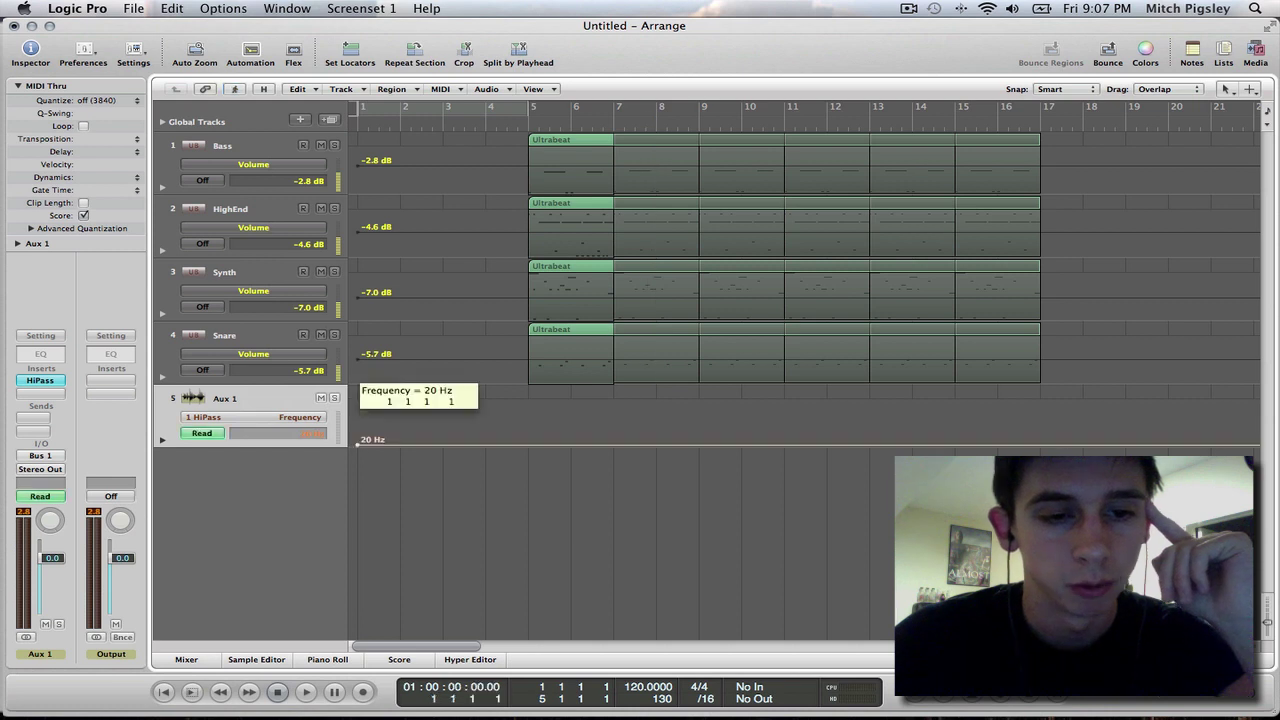
pyautogui.moveTo(358, 447); pyautogui.dragTo(358, 400)
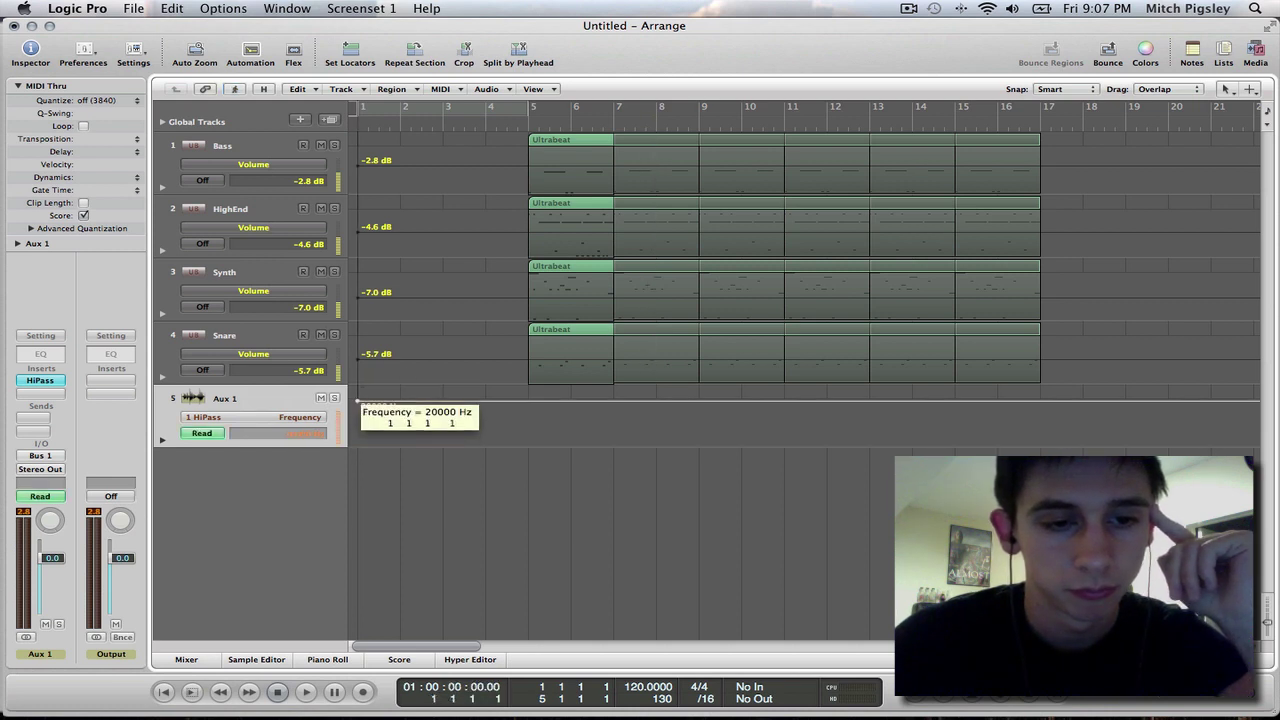
# Step: Marquee bars 5–9 and shape a sweep from 20000 Hz at bar 5 down toward bar 9
pyautogui.press('Escape')
pyautogui.click(524, 411)
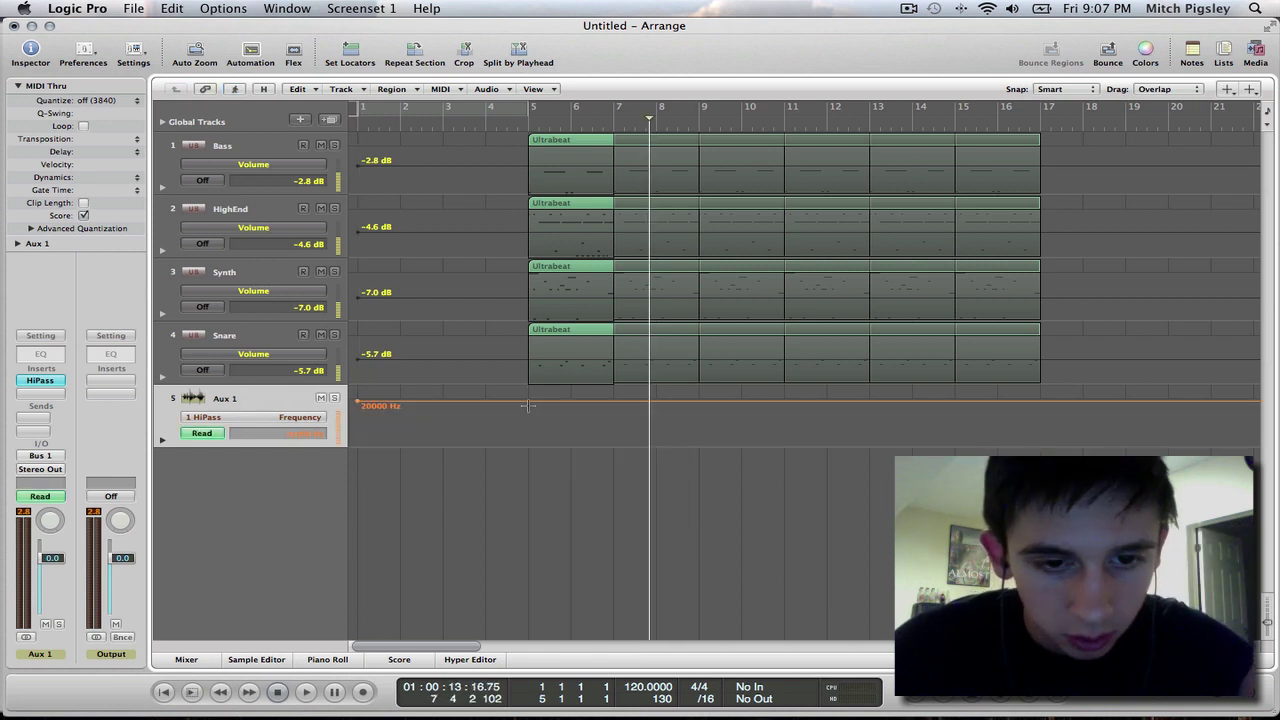
pyautogui.moveTo(524, 411); pyautogui.dragTo(698, 411)
pyautogui.press('Escape')
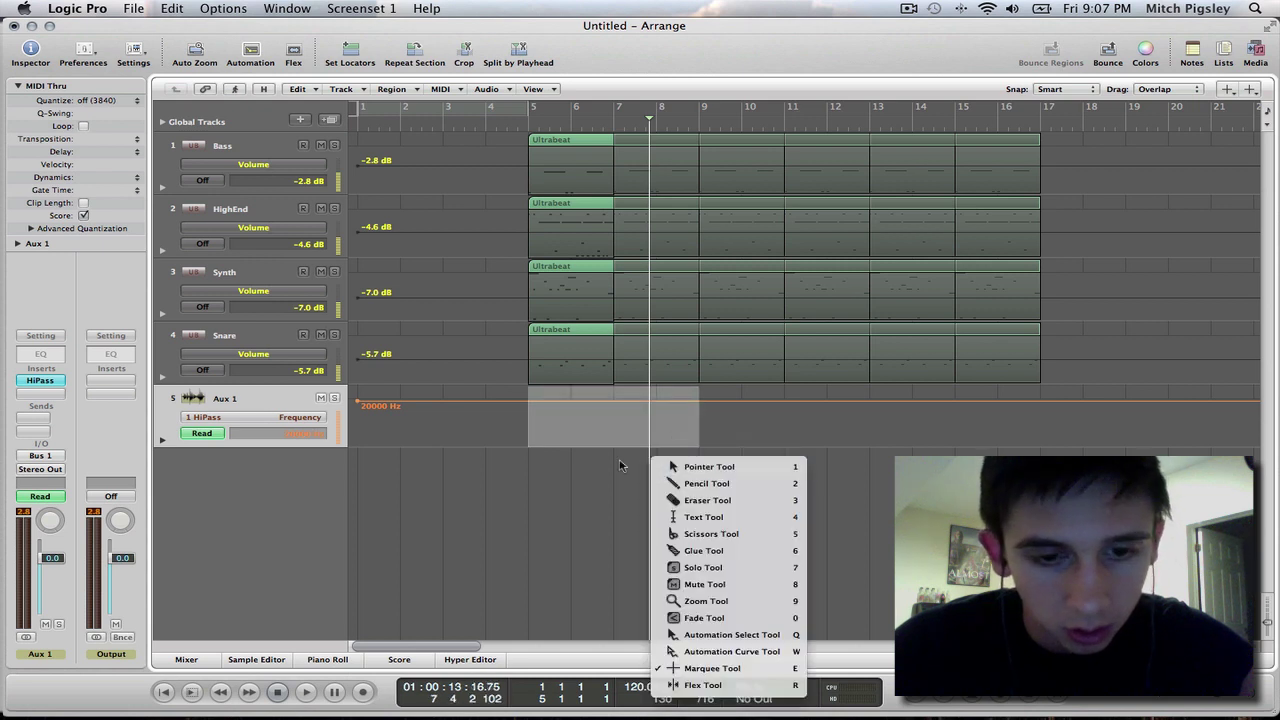
pyautogui.press('Escape')
pyautogui.moveTo(553, 406); pyautogui.dragTo(649, 427)
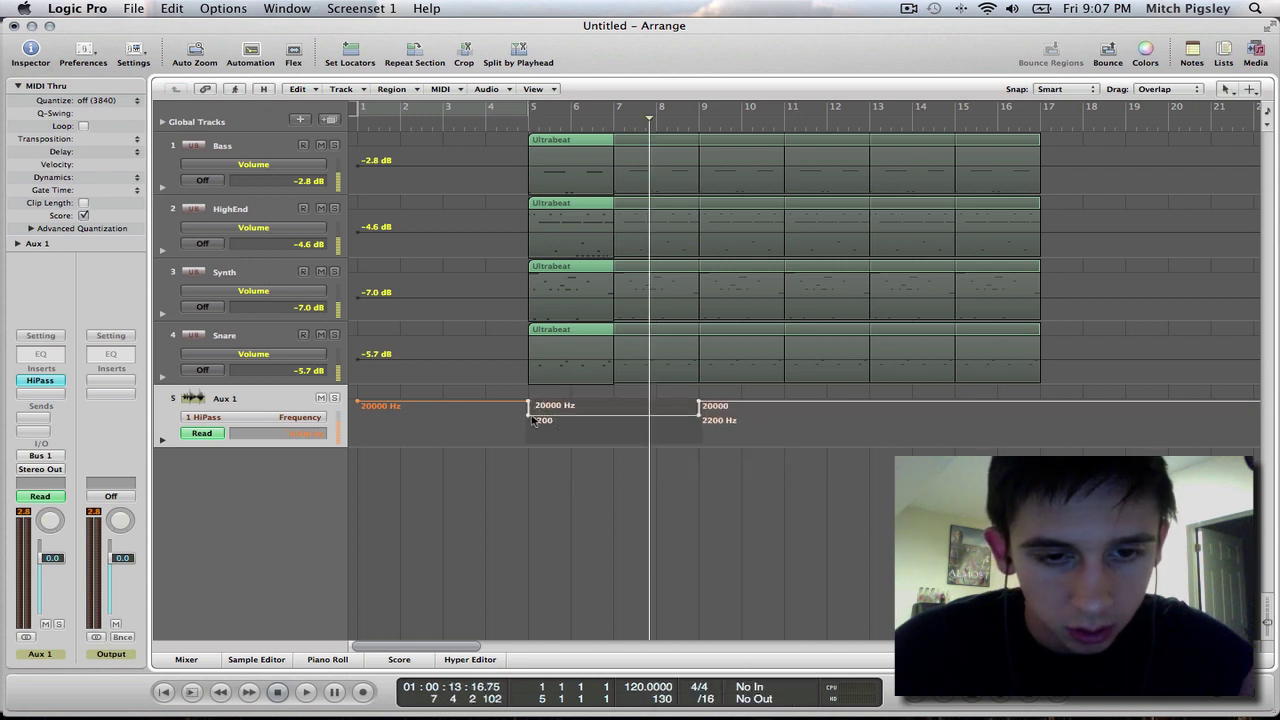
pyautogui.moveTo(531, 419); pyautogui.dragTo(531, 404)
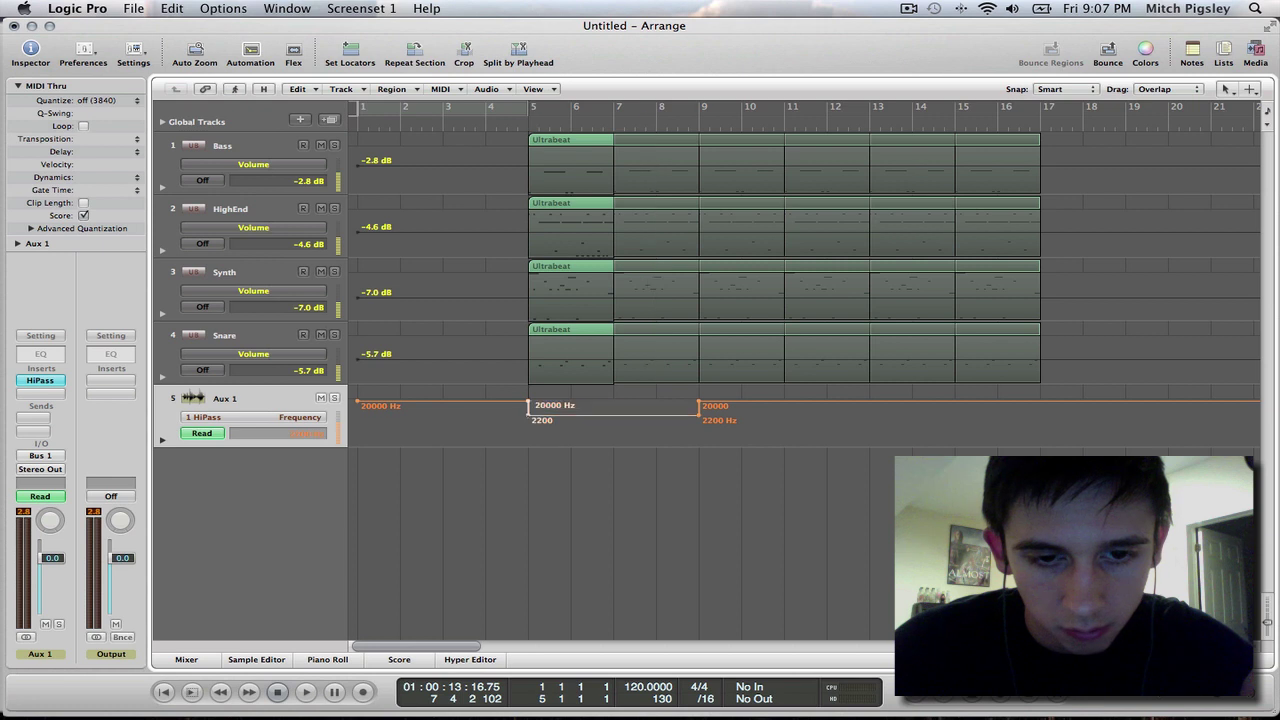
pyautogui.moveTo(698, 412)
pyautogui.mouseDown()
pyautogui.moveTo(700, 438)
pyautogui.moveTo(698, 425)
pyautogui.mouseUp()
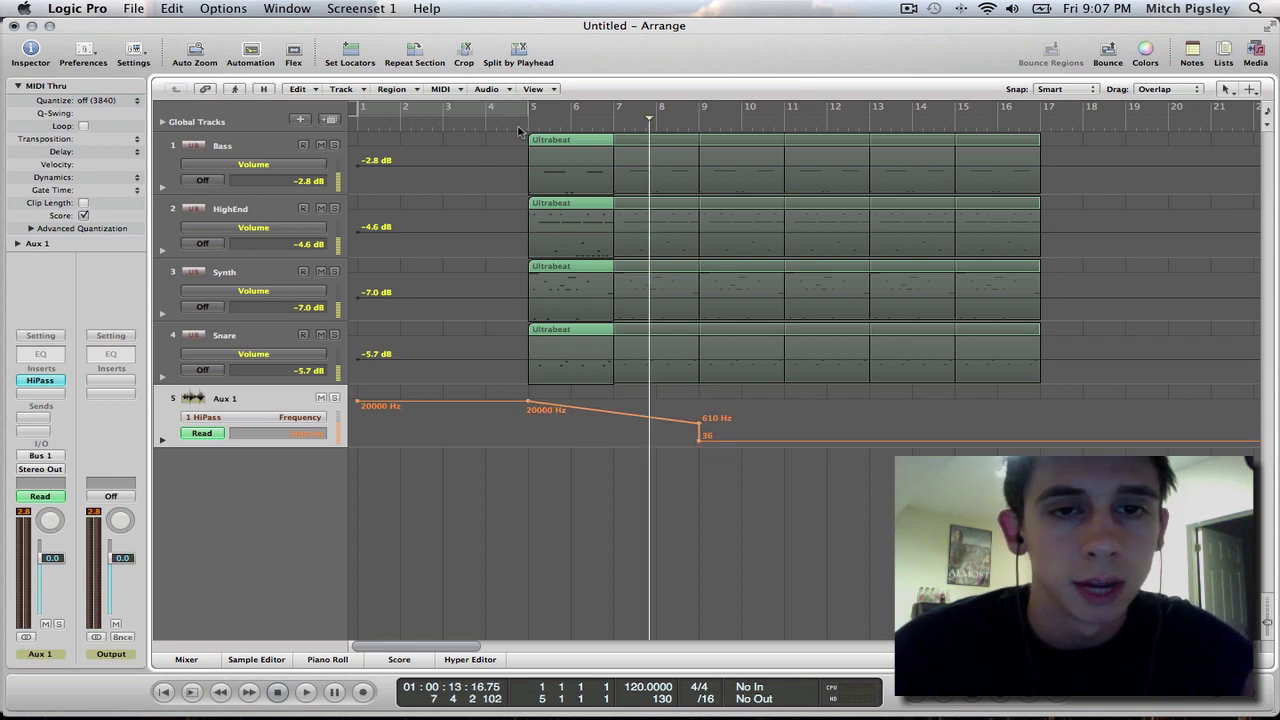
# Step: Start playback from just before bar 5 to hear the filter sweep
pyautogui.click(518, 130)
pyautogui.press('space')
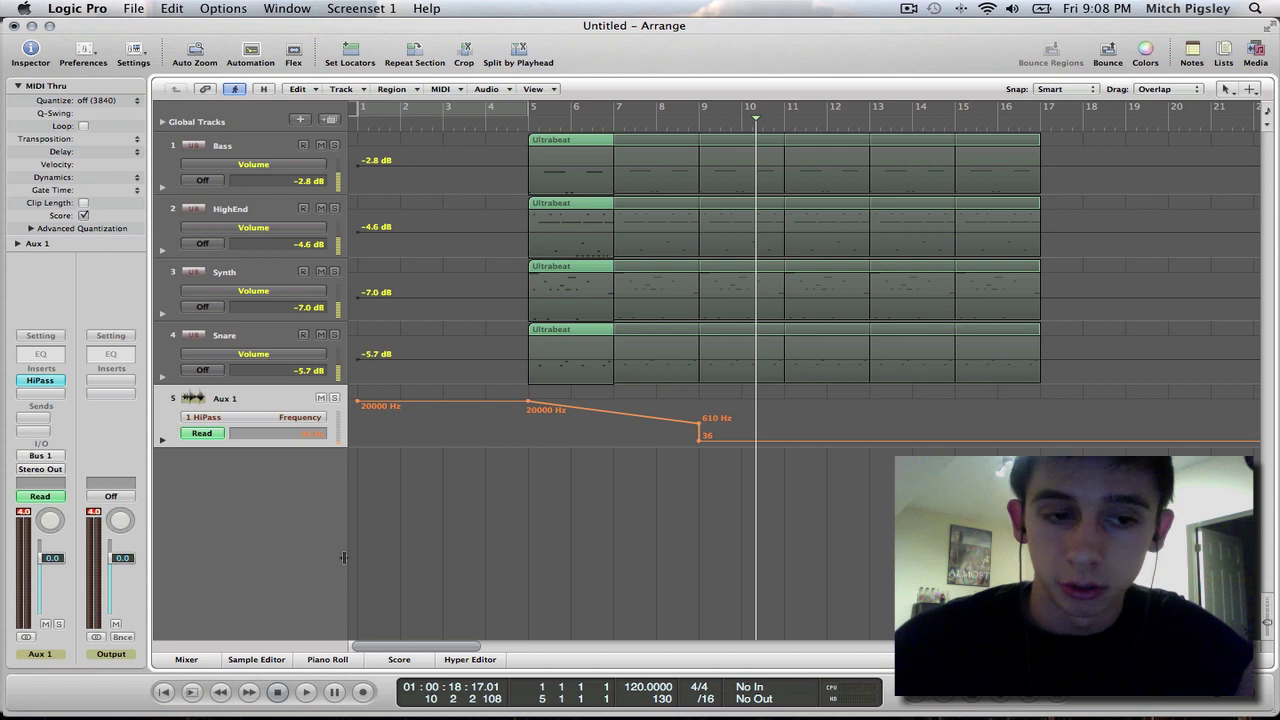
pyautogui.click(190, 659)
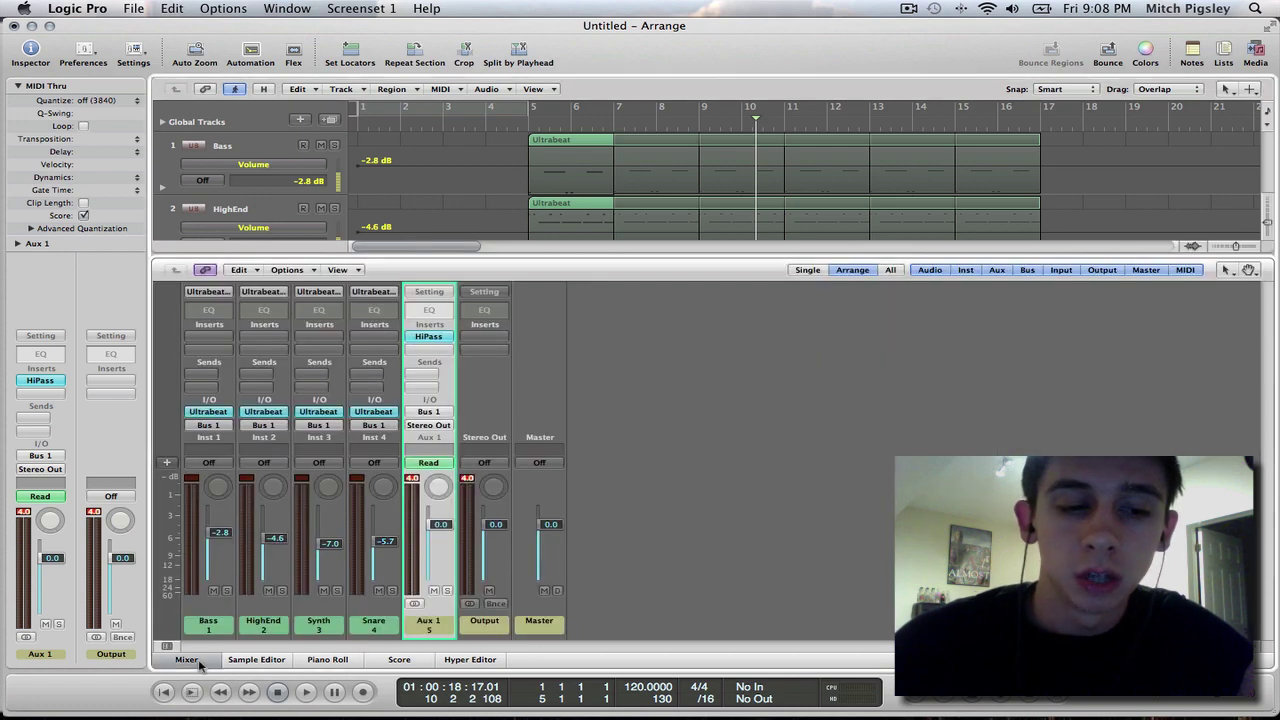
pyautogui.click(290, 271)
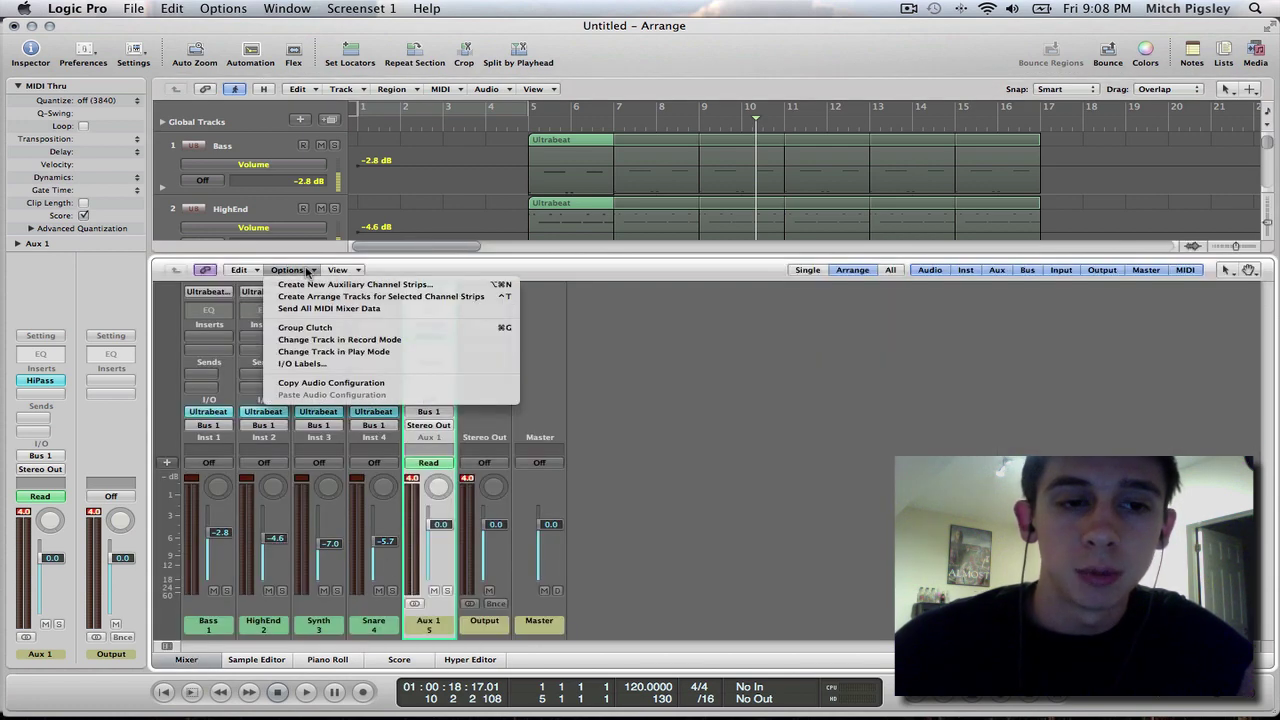
pyautogui.click(711, 397)
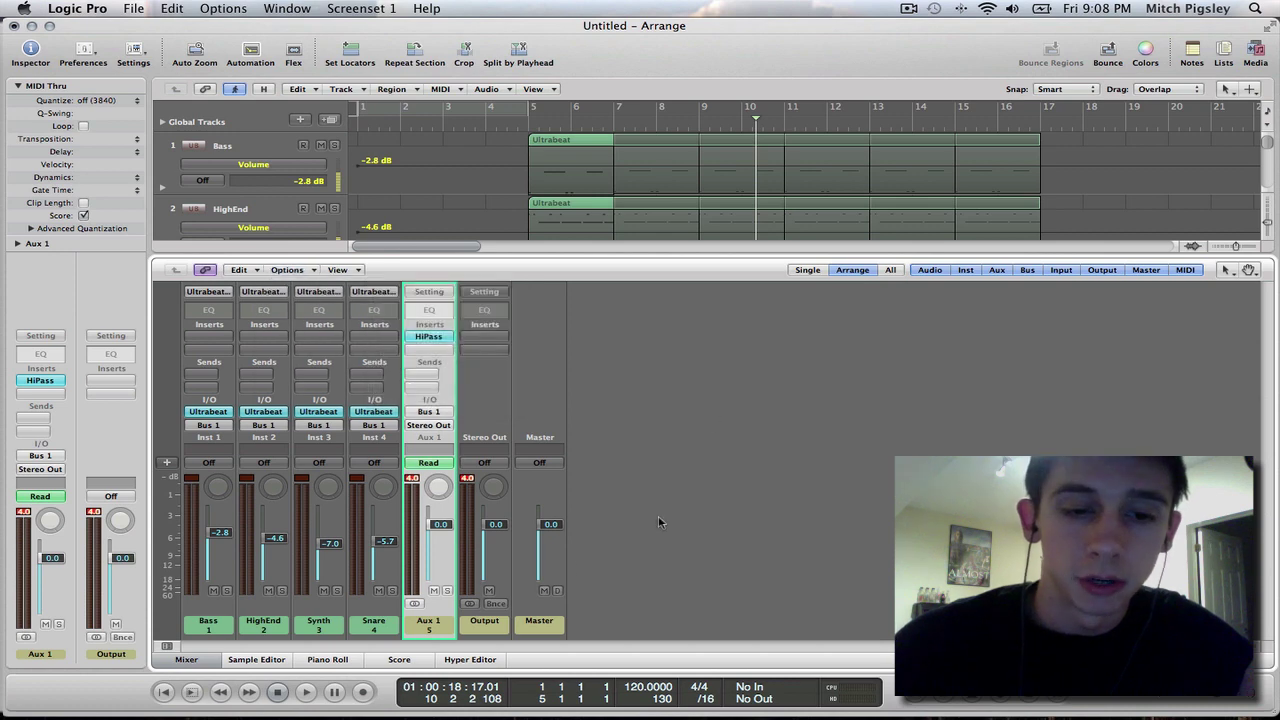
pyautogui.click(189, 660)
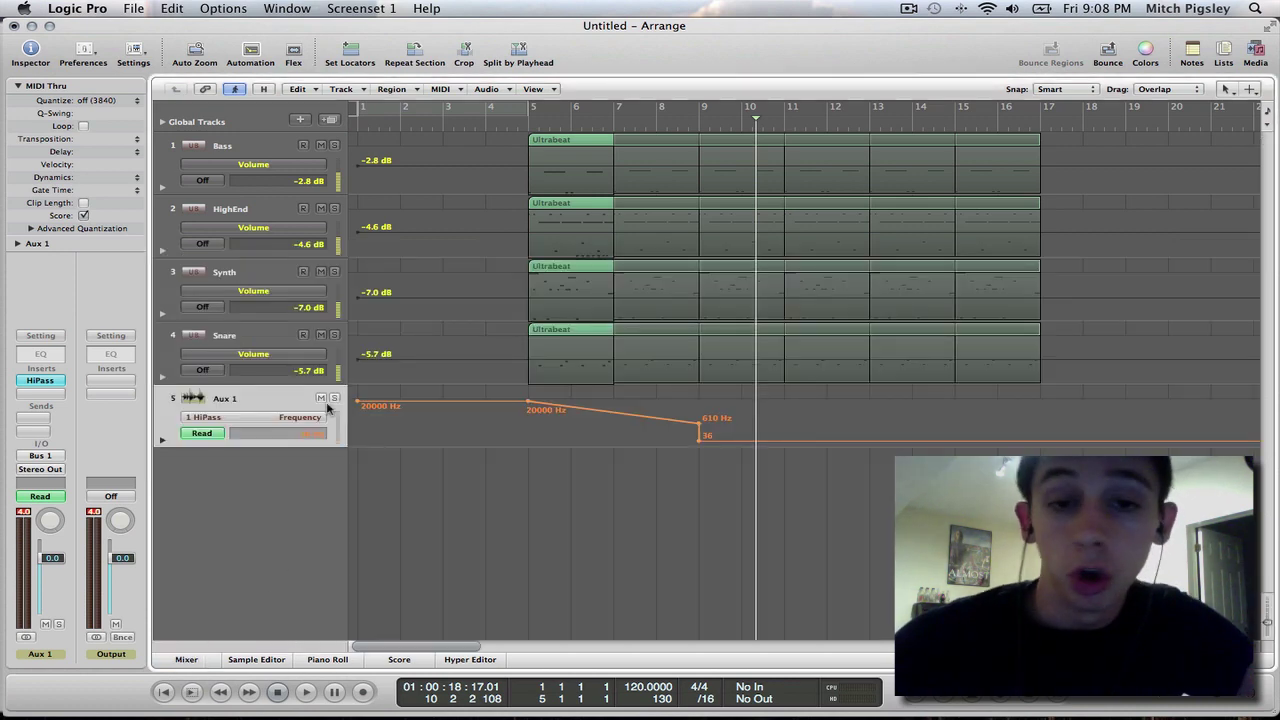